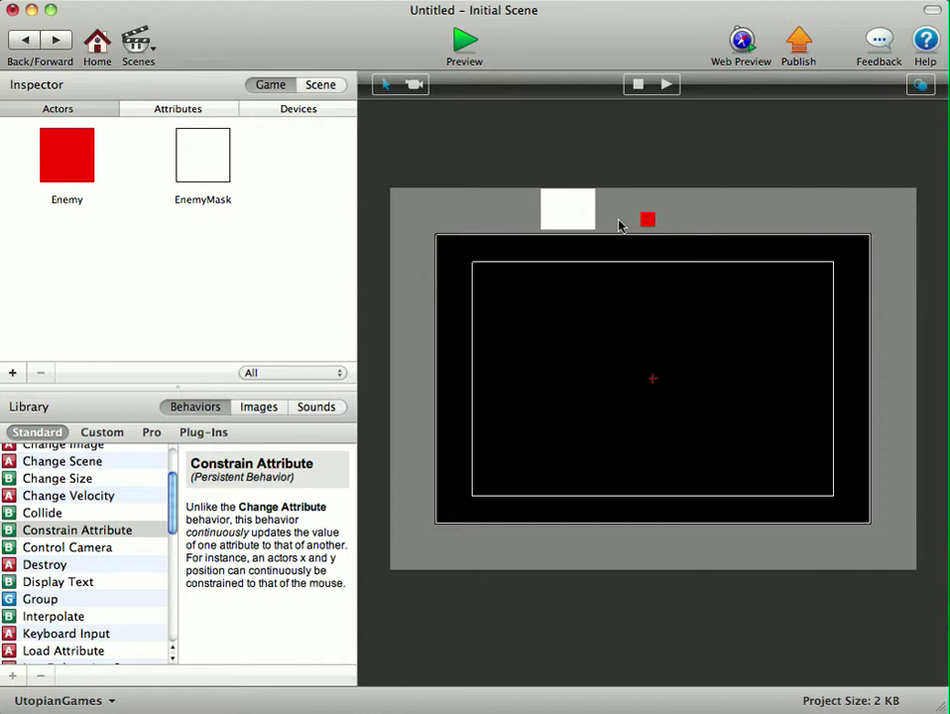
- Open the EnemyMask actor's prototype, look over its size, constraints and rules, and return to the scene
{"action": "left_click", "coordinate": [217, 149]}
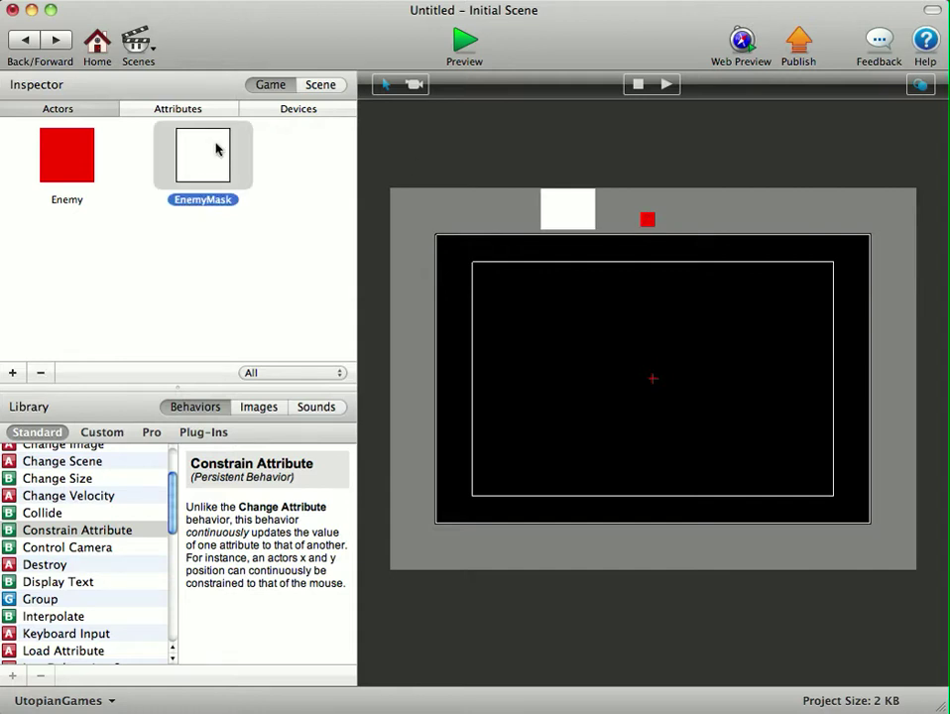
{"action": "double_click", "coordinate": [216, 148]}
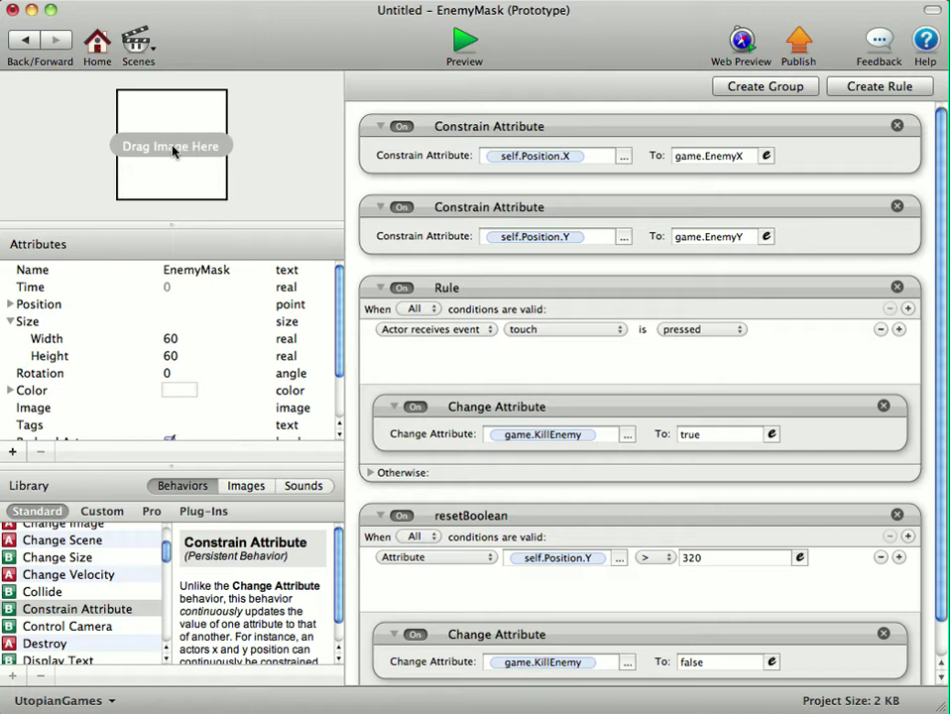
{"action": "left_click", "coordinate": [22, 40]}
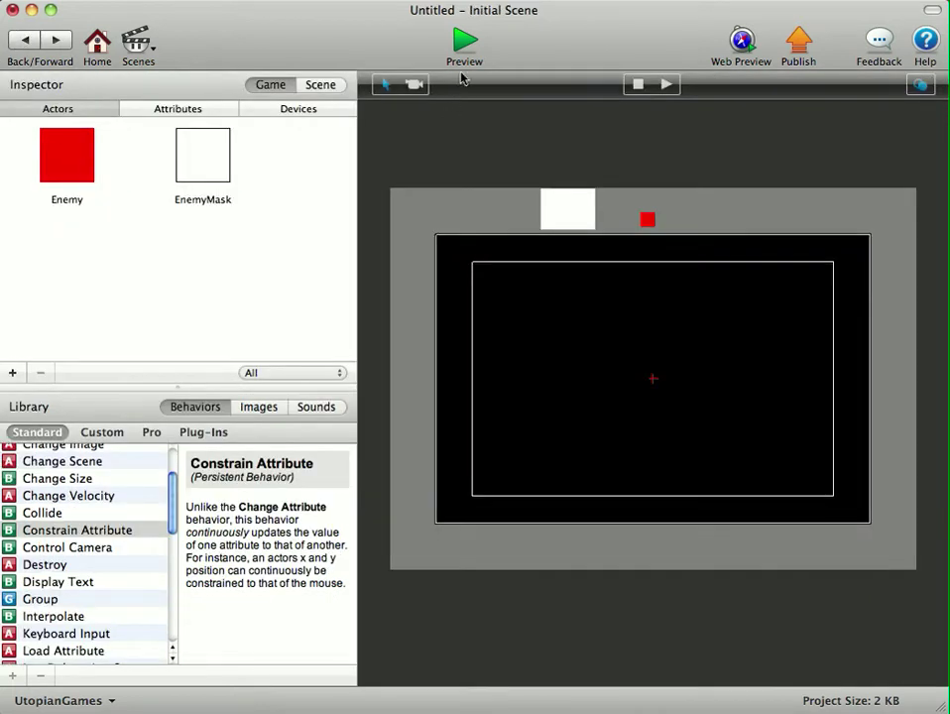
- Preview the scene and repeatedly hit the falling enemy through its white mask, then return to the scene editor
{"action": "left_click", "coordinate": [464, 39]}
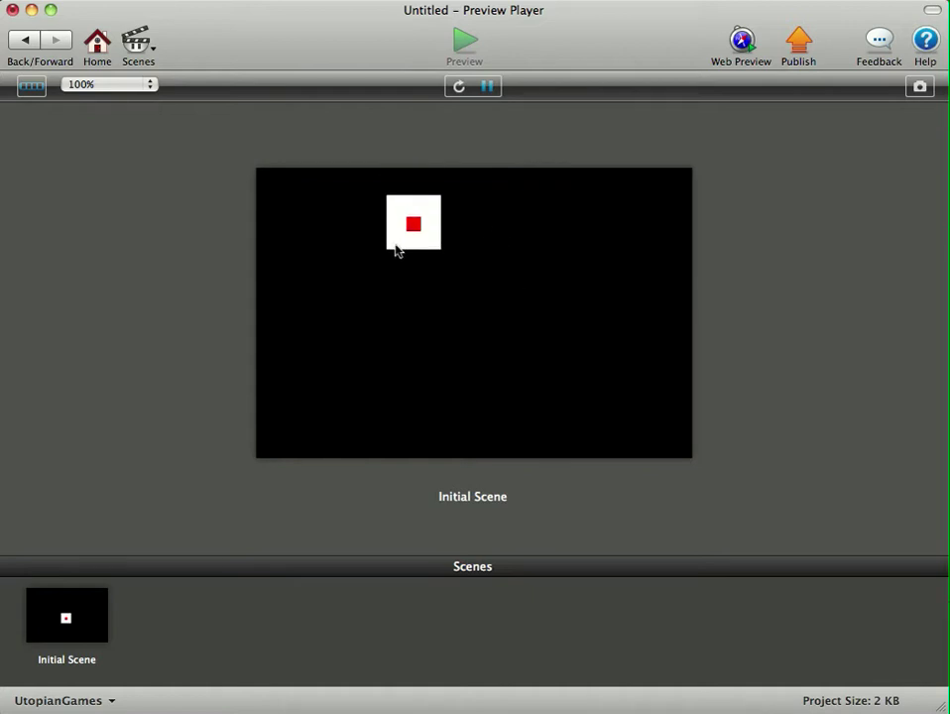
{"action": "left_click", "coordinate": [429, 308]}
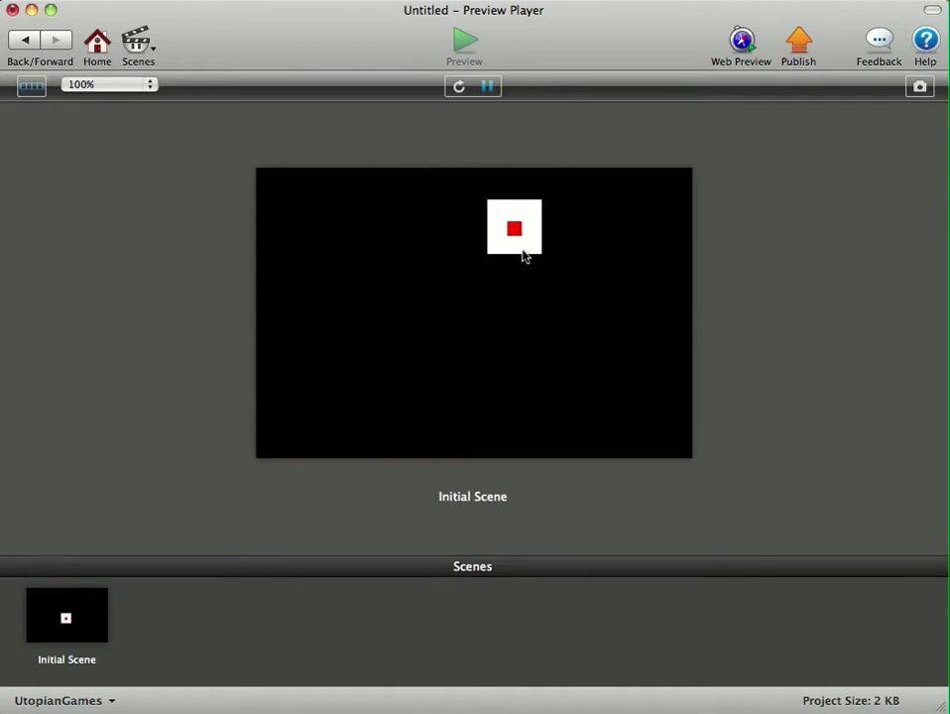
{"action": "left_click", "coordinate": [536, 309]}
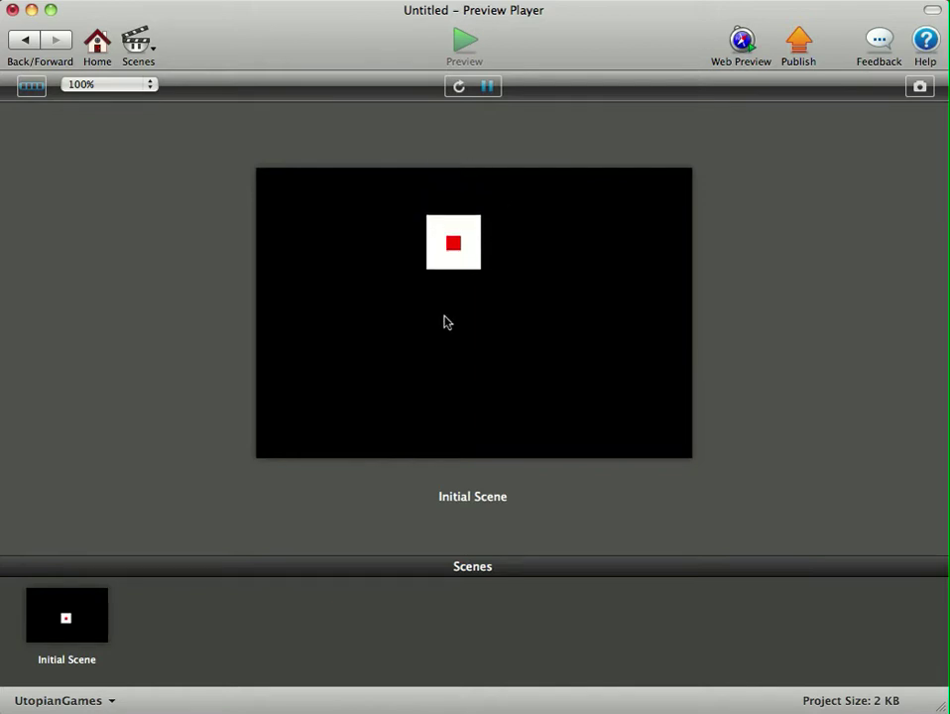
{"action": "left_click", "coordinate": [470, 349]}
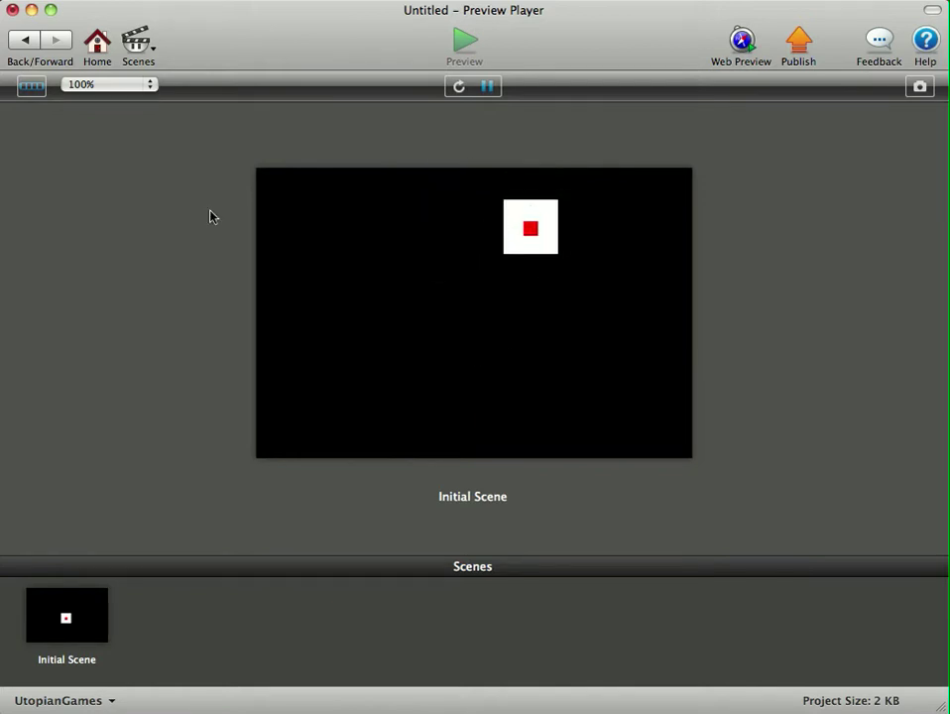
{"action": "left_click", "coordinate": [545, 342]}
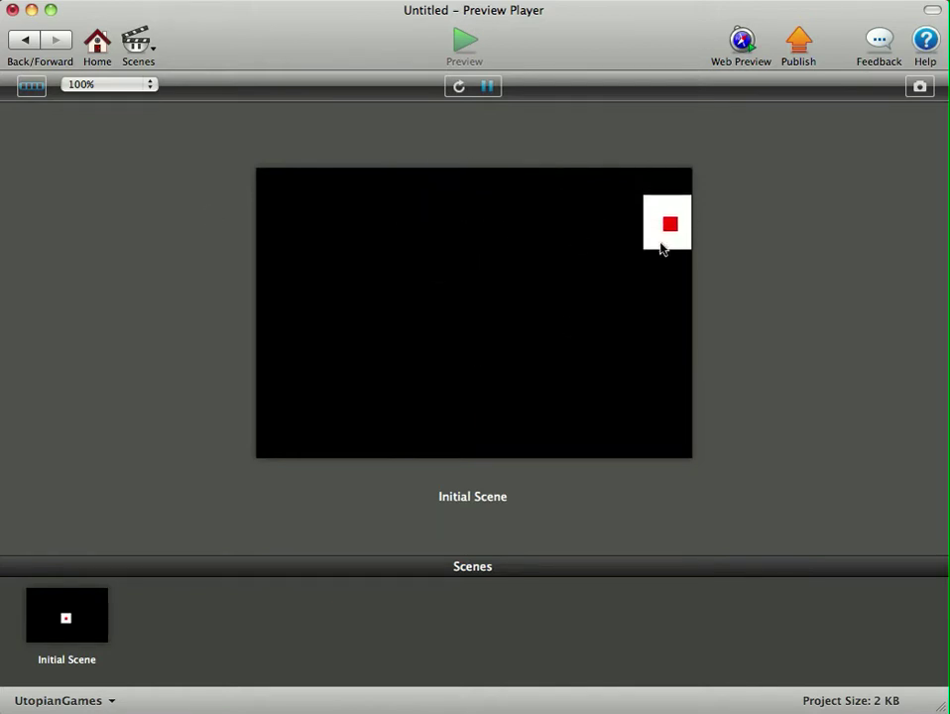
{"action": "left_click", "coordinate": [662, 251]}
{"action": "left_click", "coordinate": [441, 241]}
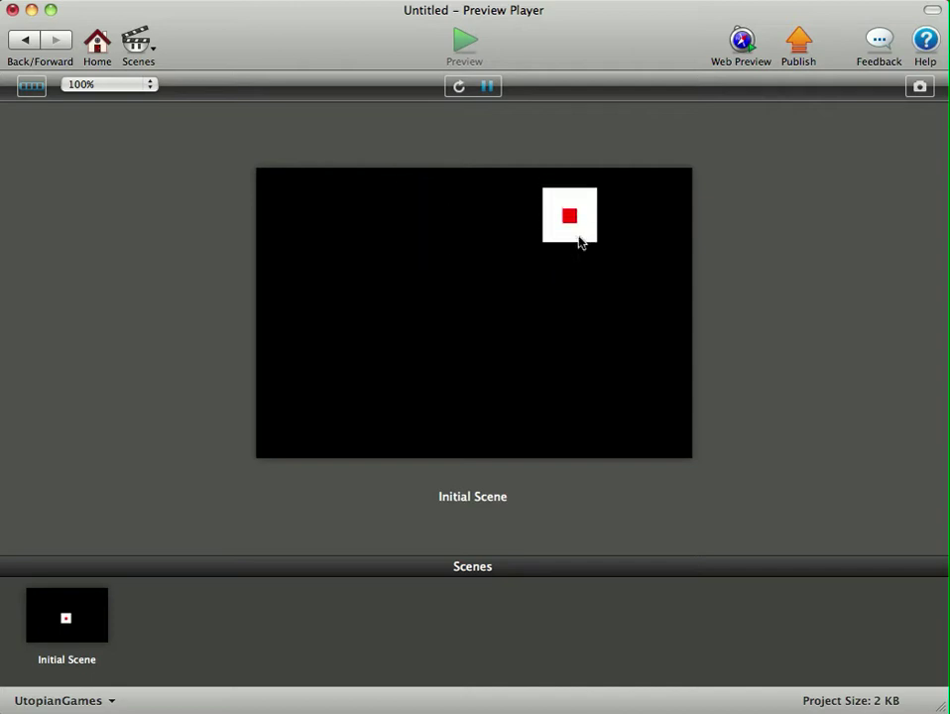
{"action": "left_click", "coordinate": [579, 242]}
{"action": "left_click", "coordinate": [434, 231]}
{"action": "left_click", "coordinate": [452, 280]}
{"action": "left_click", "coordinate": [474, 239]}
{"action": "left_click", "coordinate": [436, 231]}
{"action": "left_click", "coordinate": [618, 238]}
{"action": "left_click", "coordinate": [300, 220]}
{"action": "left_click", "coordinate": [536, 228]}
{"action": "left_click", "coordinate": [421, 212]}
{"action": "left_click", "coordinate": [443, 216]}
{"action": "left_click", "coordinate": [410, 201]}
{"action": "left_click", "coordinate": [451, 278]}
{"action": "left_click", "coordinate": [585, 233]}
{"action": "left_click", "coordinate": [32, 45]}
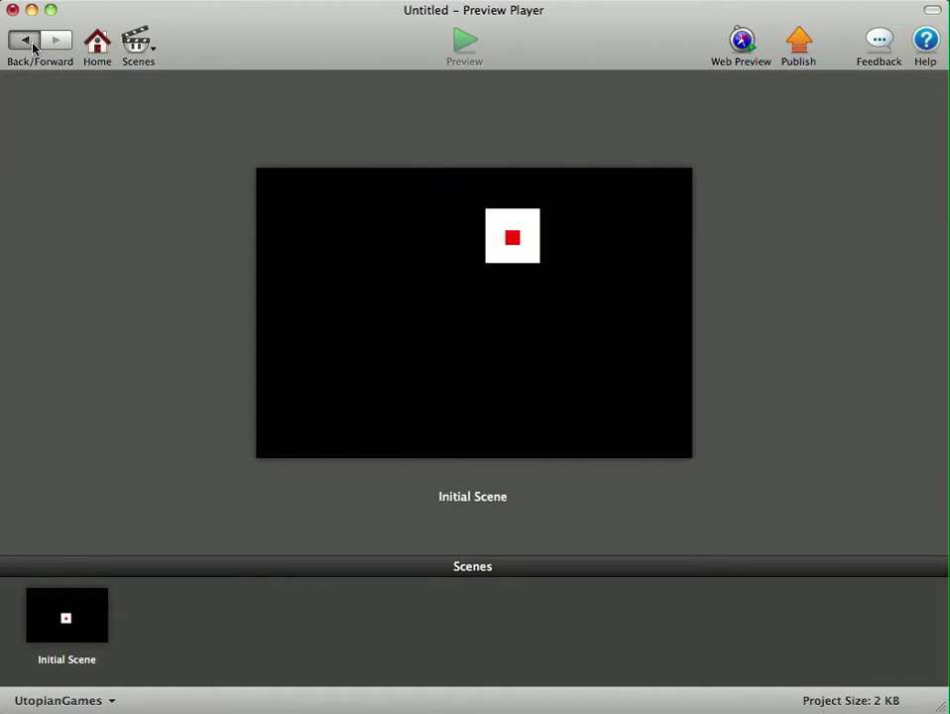
- Review the game's KillEnemy, EnemyX and EnemyY attributes and open the Enemy actor's prototype
{"action": "left_click", "coordinate": [160, 111]}
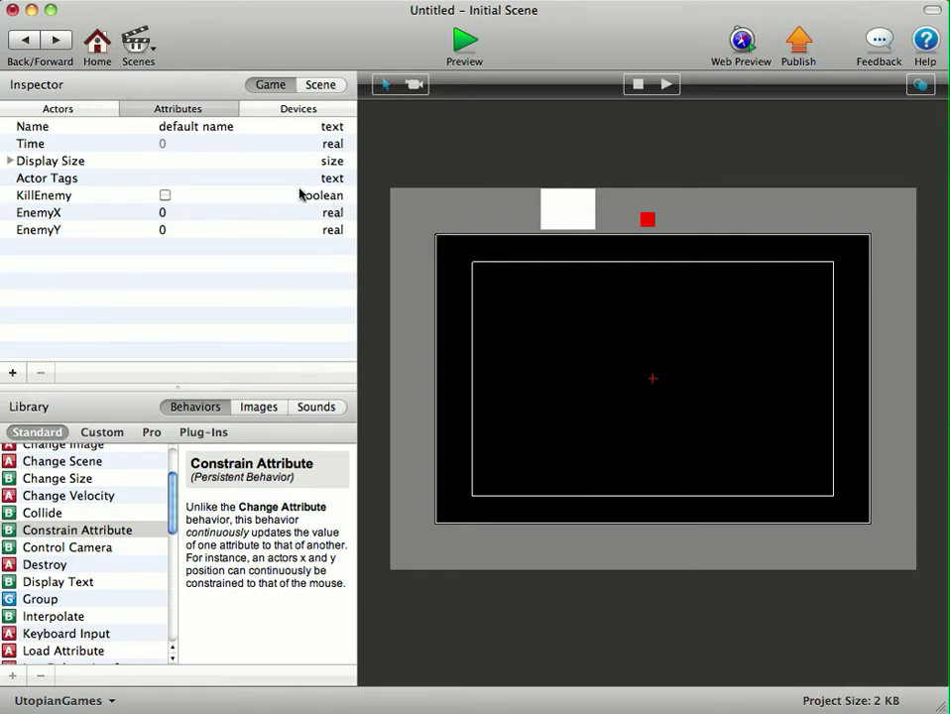
{"action": "left_click", "coordinate": [81, 104]}
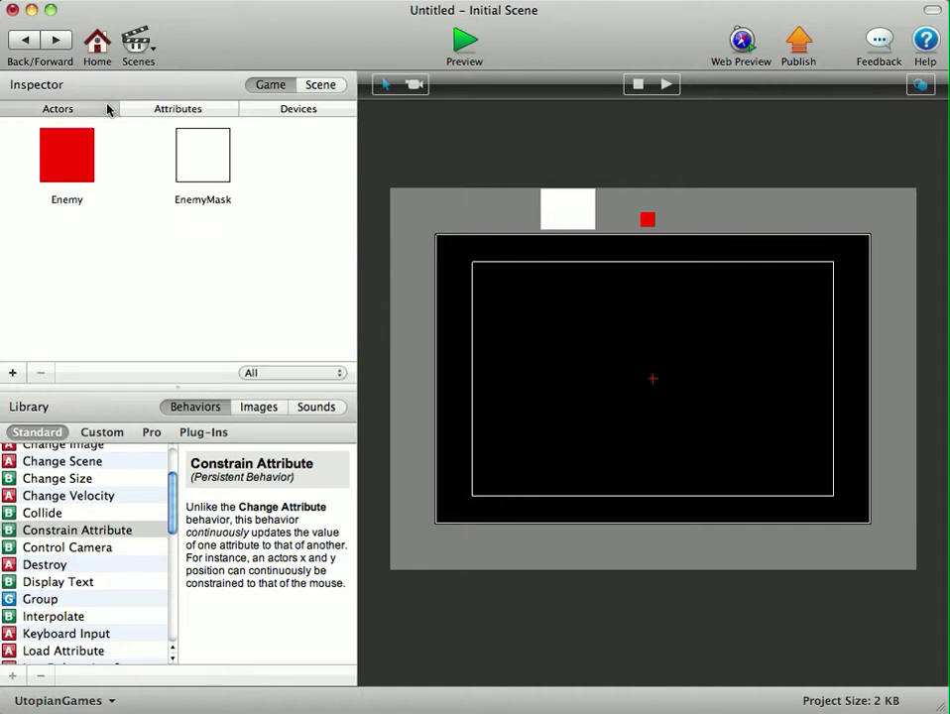
{"action": "double_click", "coordinate": [82, 147]}
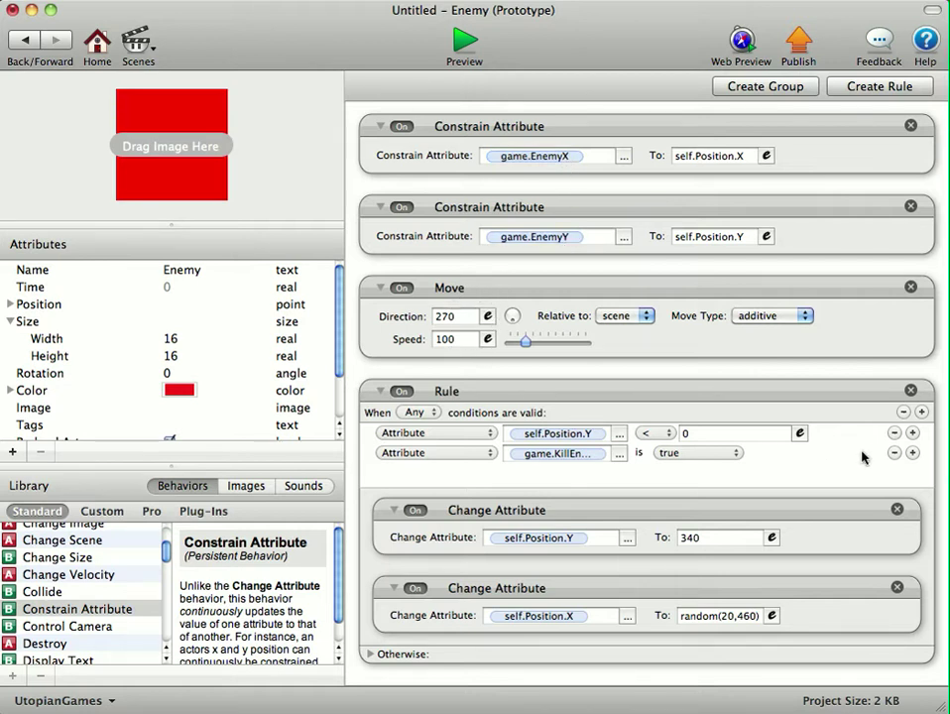
- Check the Move behavior's Relative to option and switch the Enemy rule's condition matching to All and back to Any
{"action": "left_click", "coordinate": [639, 316]}
{"action": "left_click", "coordinate": [631, 334]}
{"action": "left_click", "coordinate": [429, 414]}
{"action": "left_click", "coordinate": [426, 396]}
{"action": "left_click", "coordinate": [435, 415]}
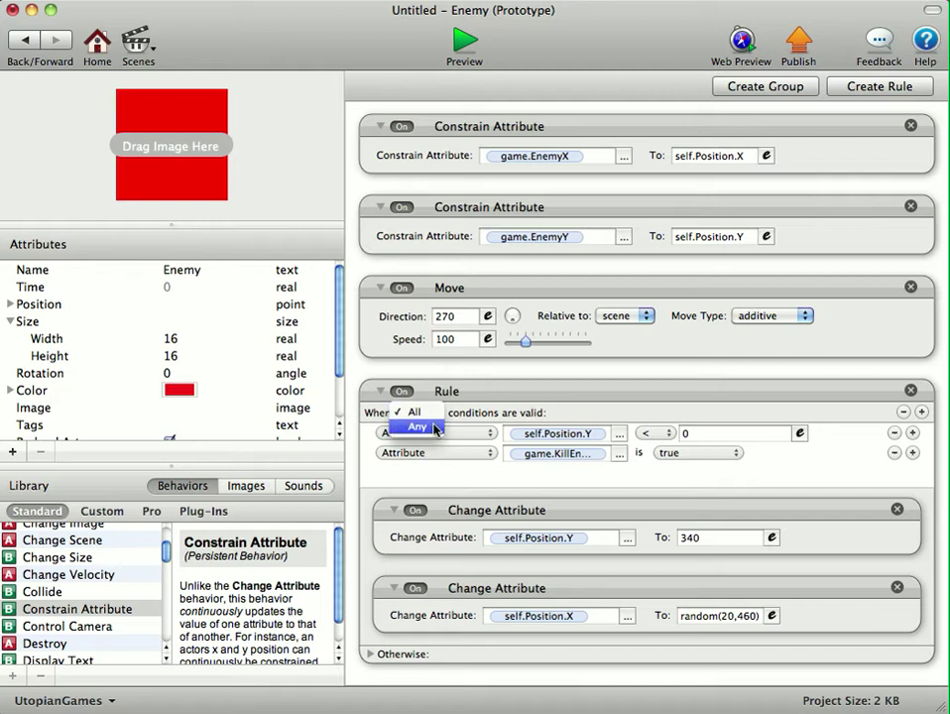
{"action": "left_click", "coordinate": [436, 427]}
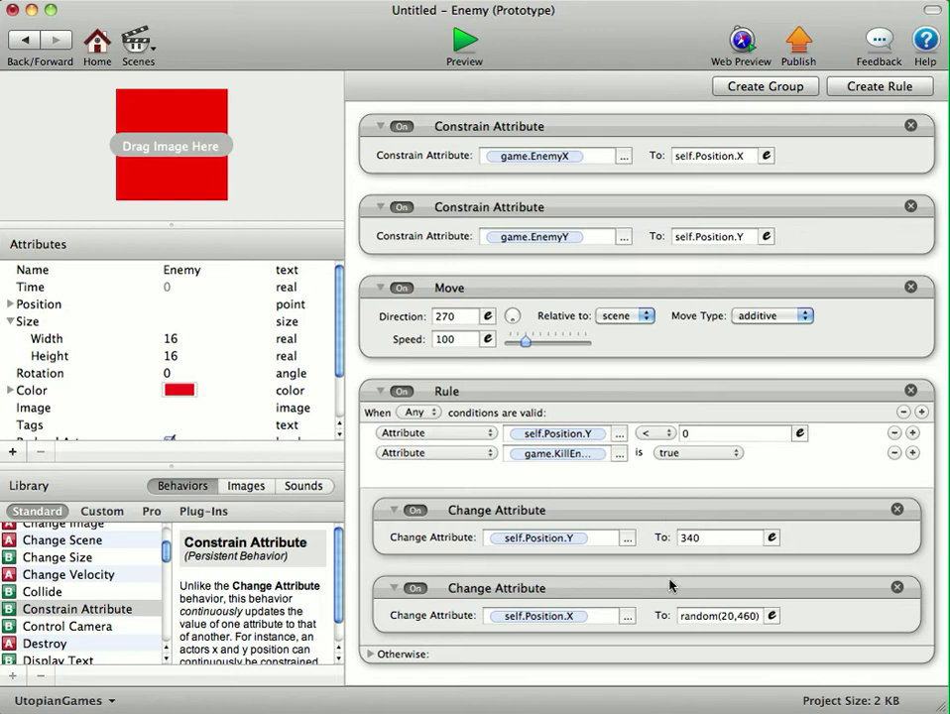
- Check the Enemy rule's Position.Y condition, and open the EnemyMask prototype to examine its touch and resetBoolean rules
{"action": "left_click", "coordinate": [553, 433]}
{"action": "left_click", "coordinate": [24, 39]}
{"action": "double_click", "coordinate": [184, 144]}
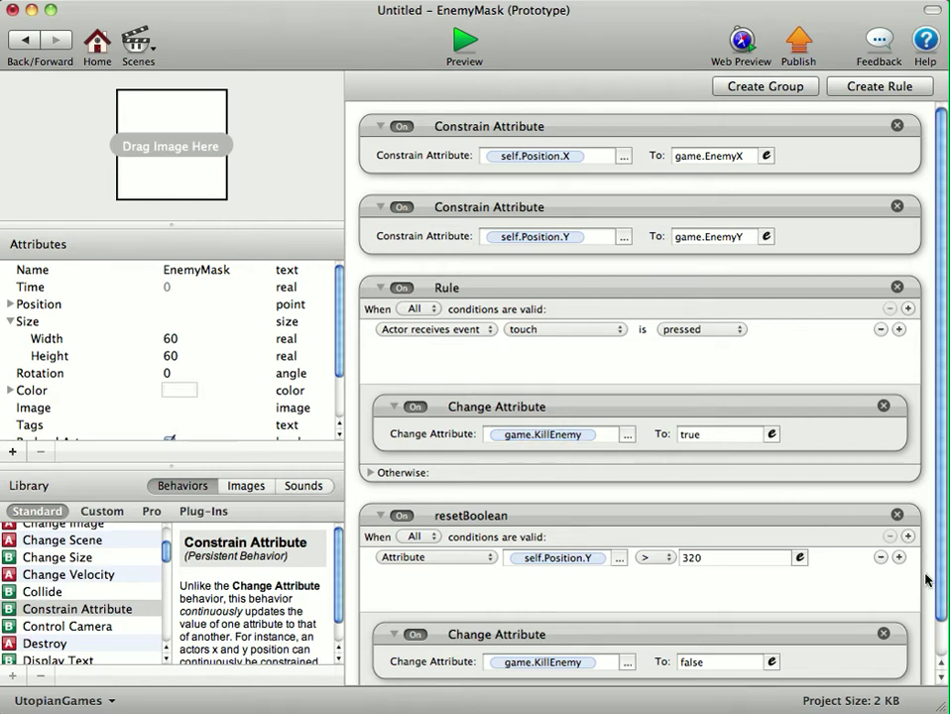
{"action": "scroll", "coordinate": [927, 580], "scroll_direction": "down", "scroll_amount": 2}
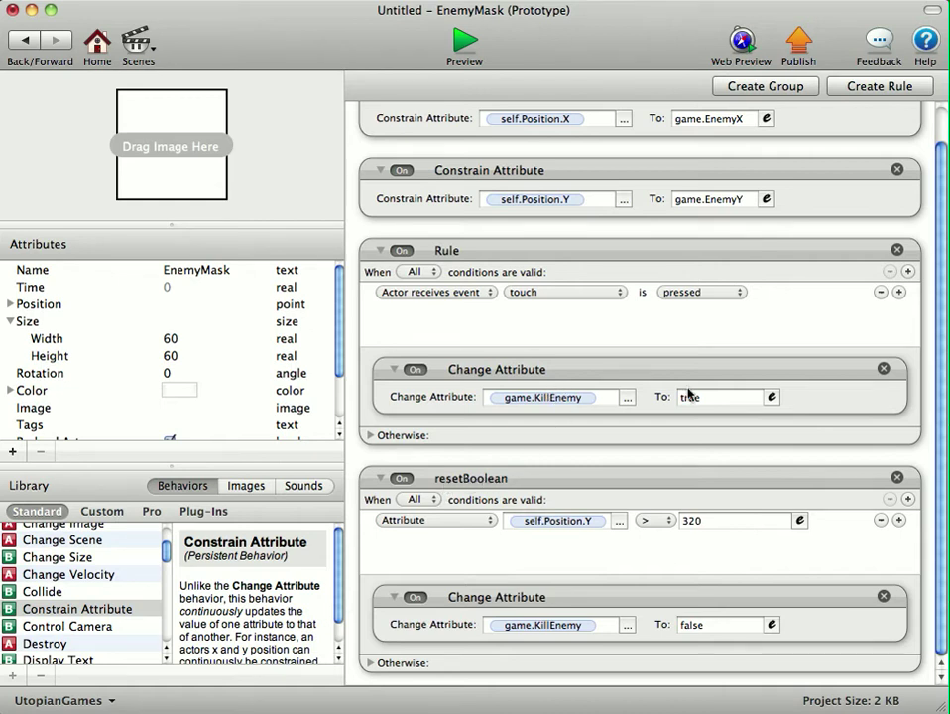
{"action": "left_click", "coordinate": [401, 479]}
- Preview the falling enemy, re-examine EnemyMask's resetBoolean condition on self.Position.Y, and return to the scene
{"action": "left_click", "coordinate": [465, 40]}
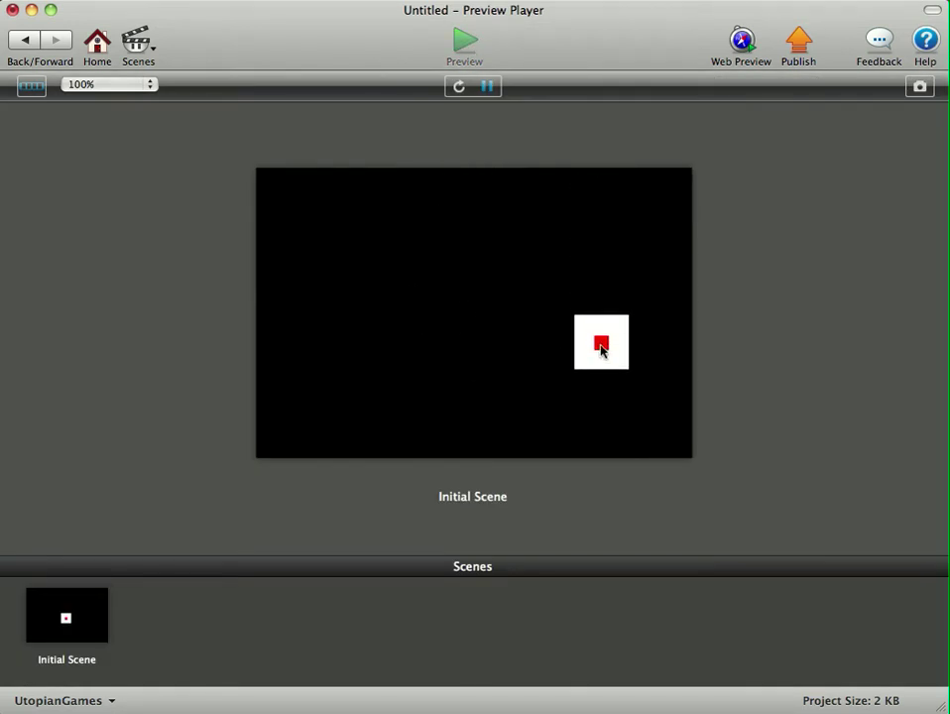
{"action": "left_click", "coordinate": [27, 41]}
{"action": "scroll", "coordinate": [357, 496], "scroll_direction": "down", "scroll_amount": 2}
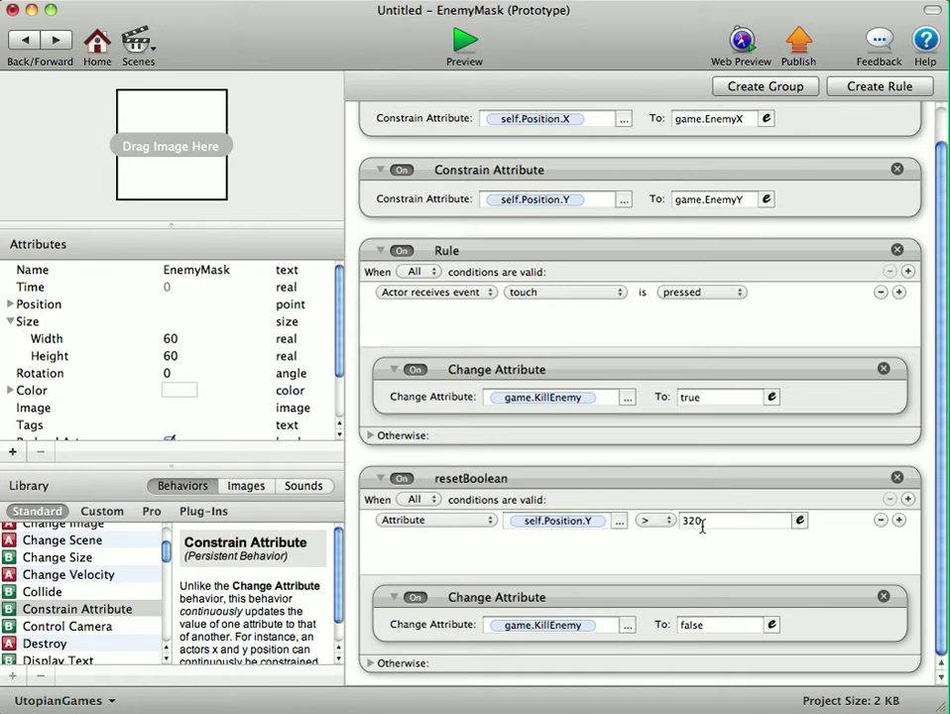
{"action": "left_click", "coordinate": [581, 524]}
{"action": "left_click", "coordinate": [26, 40]}
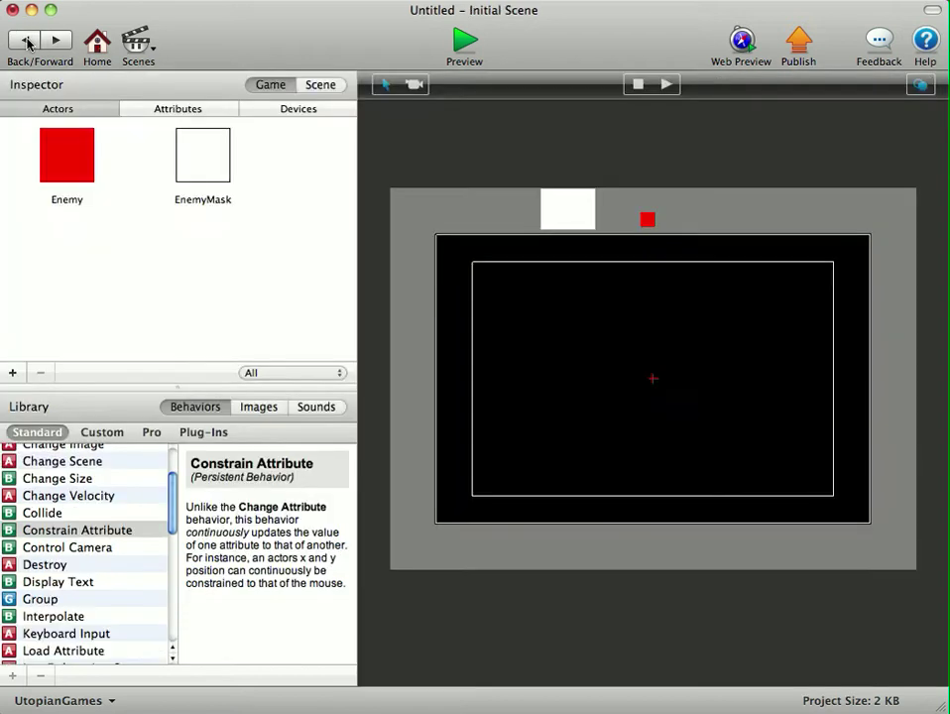
- Preview the scene again, hit the enemy once through the edge of its mask, and return to the editor
{"action": "left_click", "coordinate": [456, 41]}
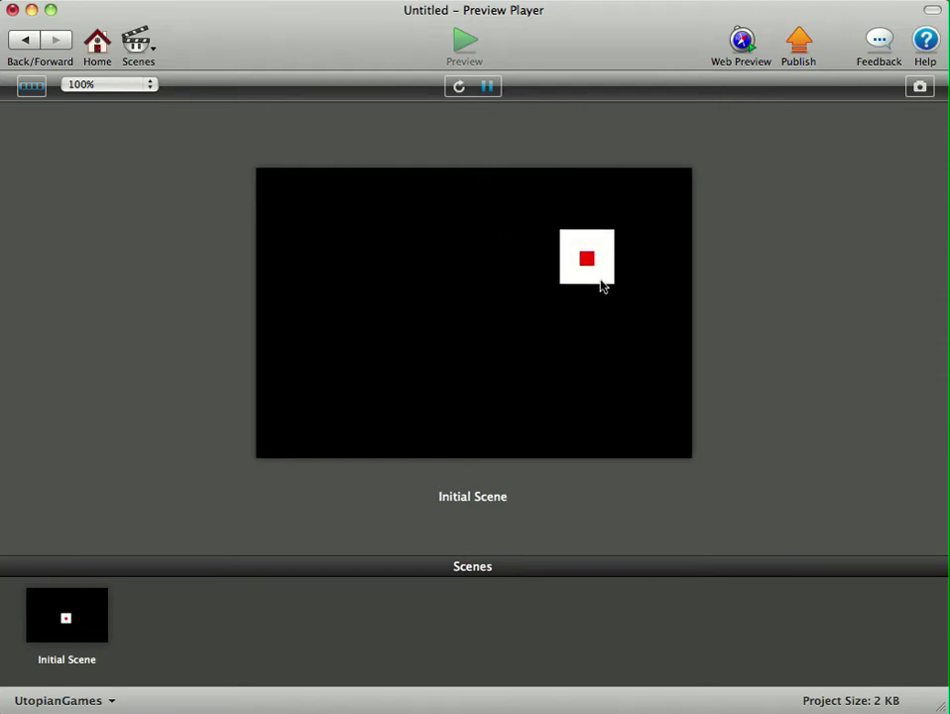
{"action": "left_click", "coordinate": [600, 280]}
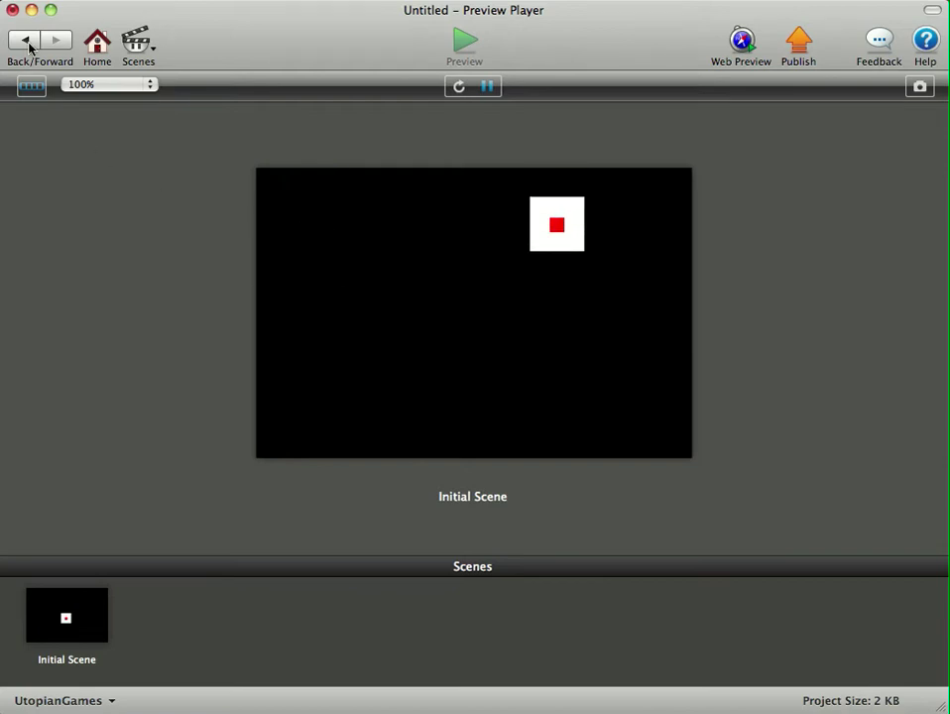
{"action": "left_click", "coordinate": [27, 41]}
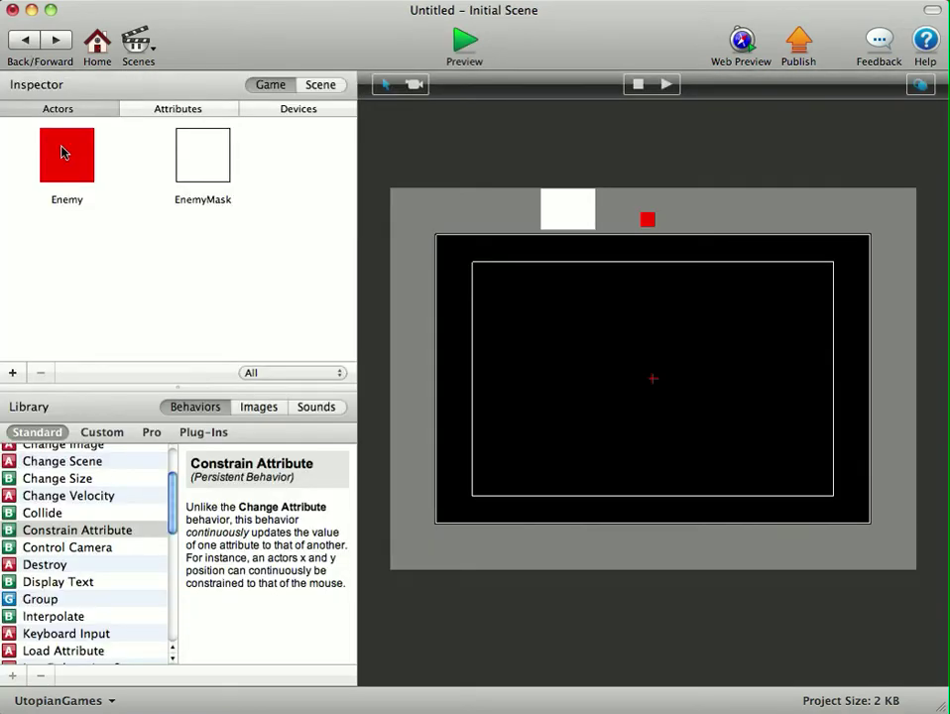
- Review the EnemyMask and Enemy prototypes alongside the game attributes that link them
{"action": "double_click", "coordinate": [218, 153]}
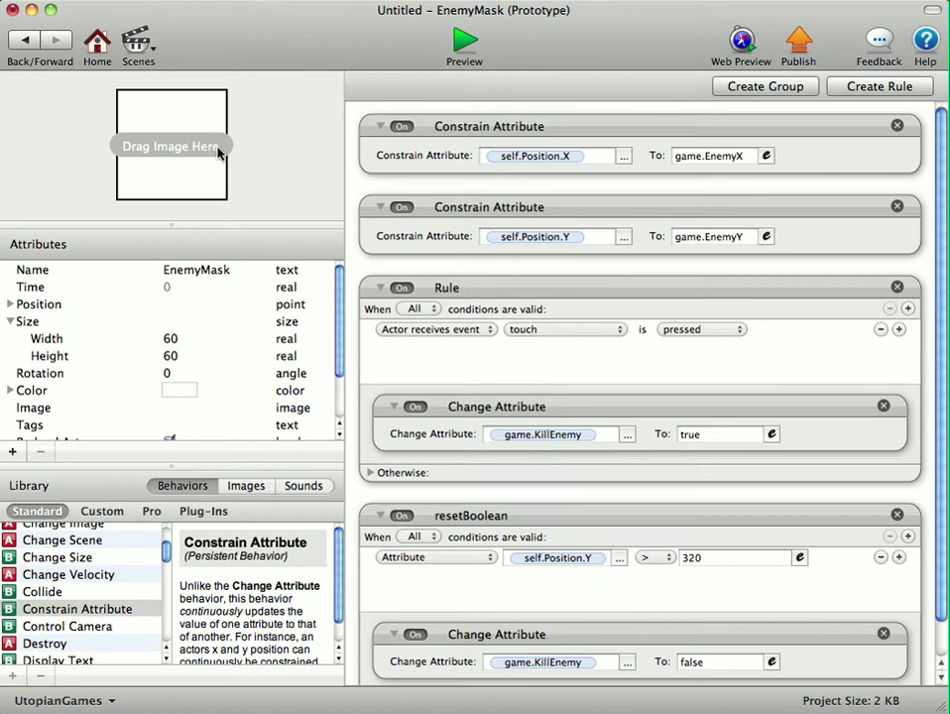
{"action": "left_click", "coordinate": [22, 45]}
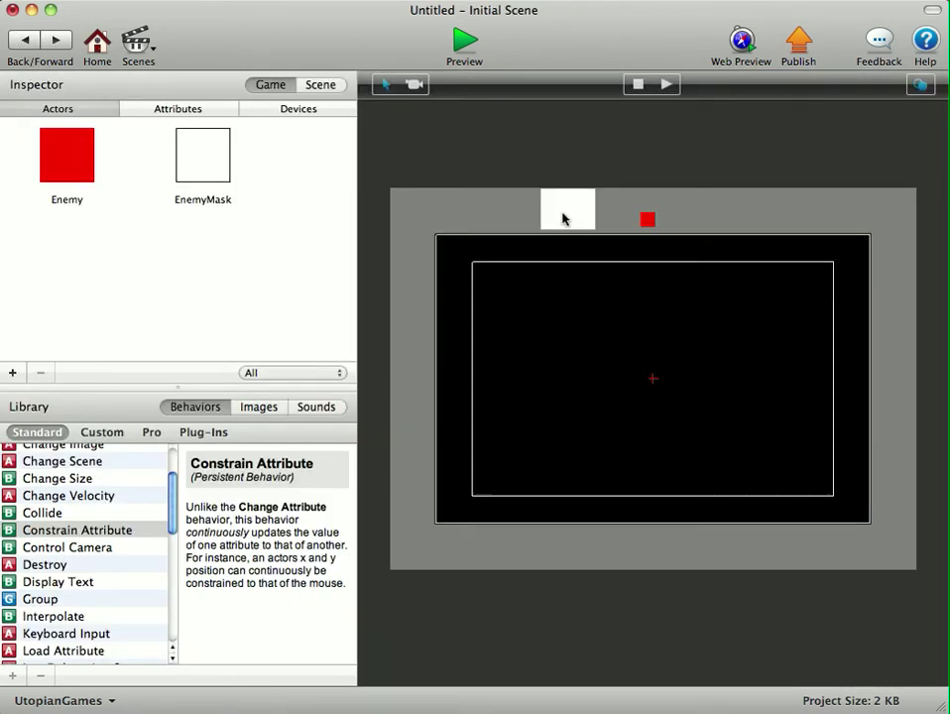
{"action": "left_click", "coordinate": [174, 110]}
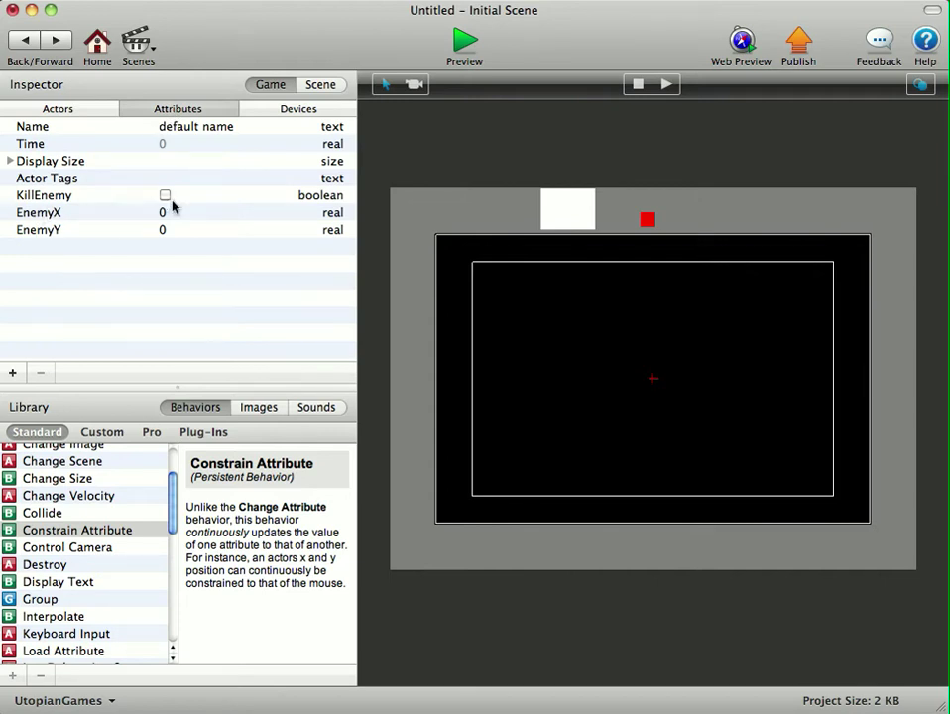
{"action": "left_click", "coordinate": [87, 115]}
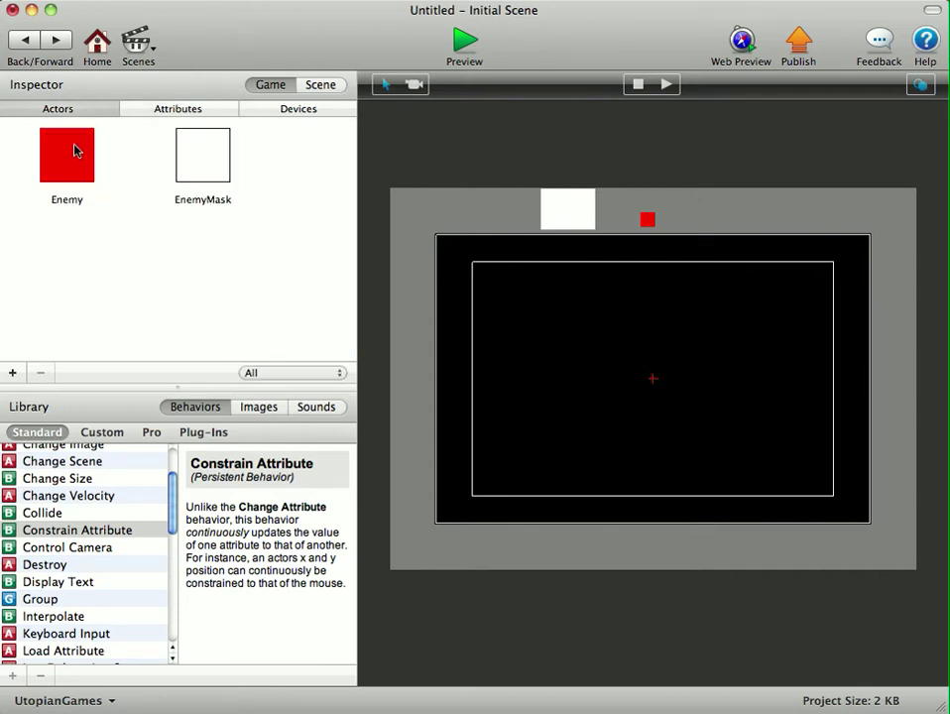
{"action": "double_click", "coordinate": [77, 150]}
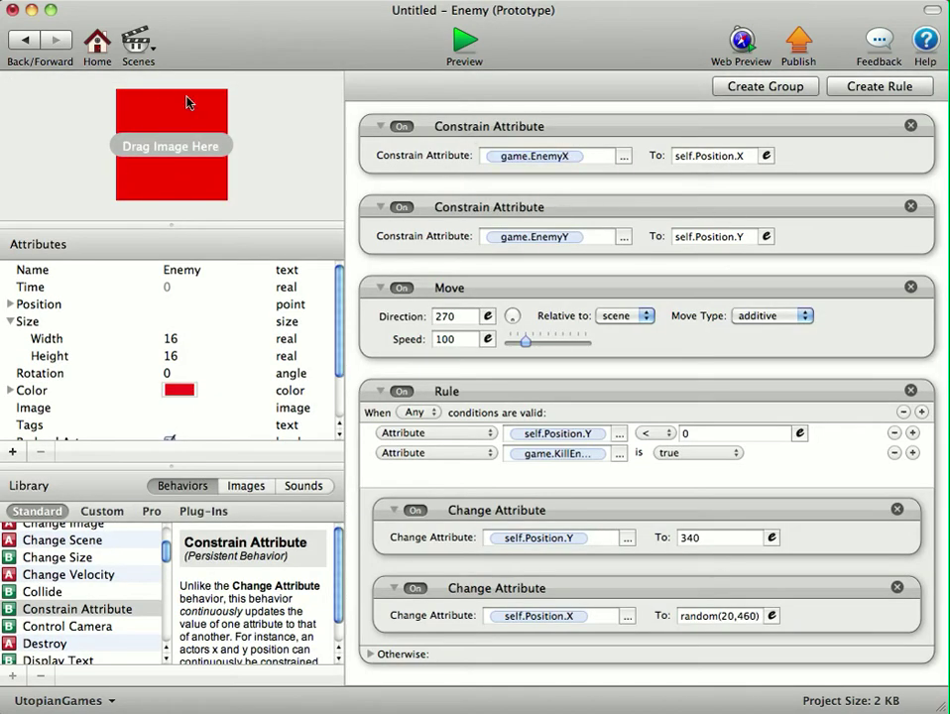
{"action": "left_click", "coordinate": [34, 42]}
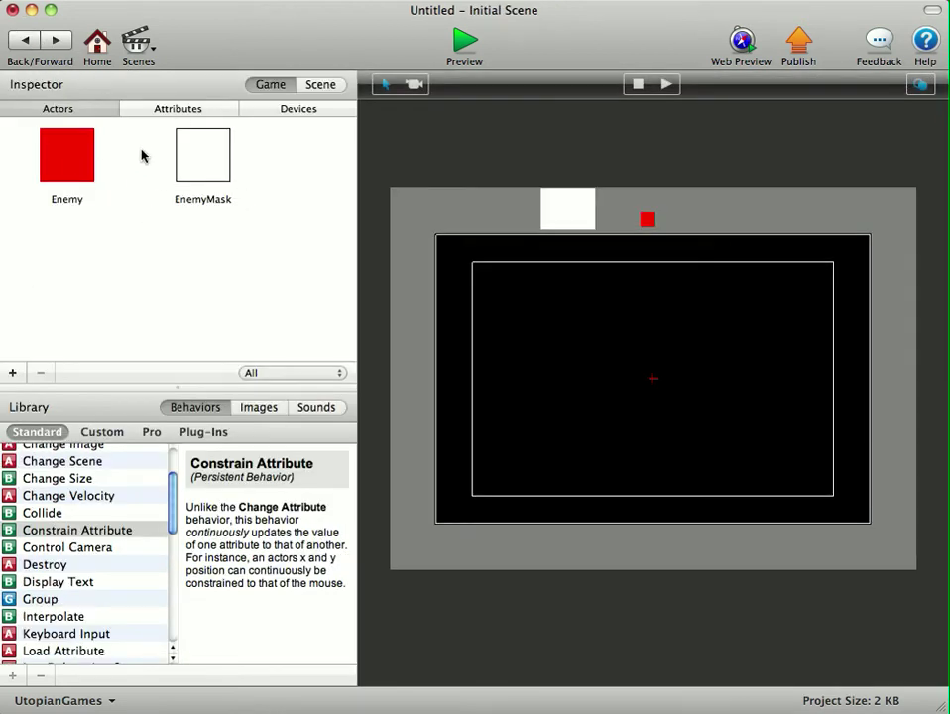
{"action": "left_click", "coordinate": [156, 109]}
{"action": "left_click", "coordinate": [75, 111]}
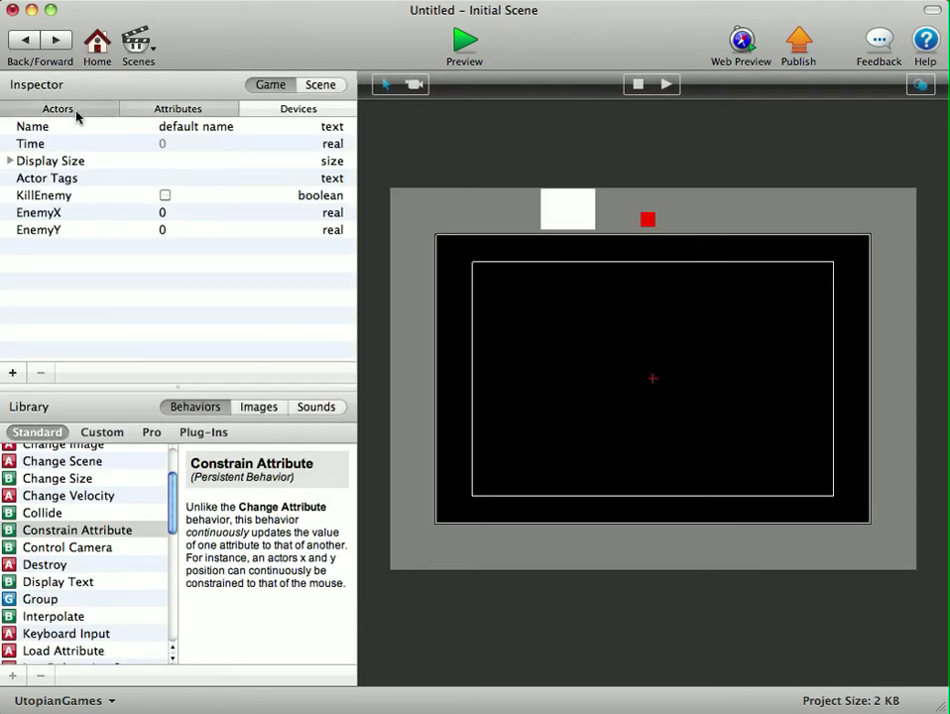
- Unlock the EnemyMask instance in the scene and constrain its self.Position.X to the Background layer Enemy's Position.X
{"action": "double_click", "coordinate": [564, 201]}
{"action": "left_click", "coordinate": [669, 372]}
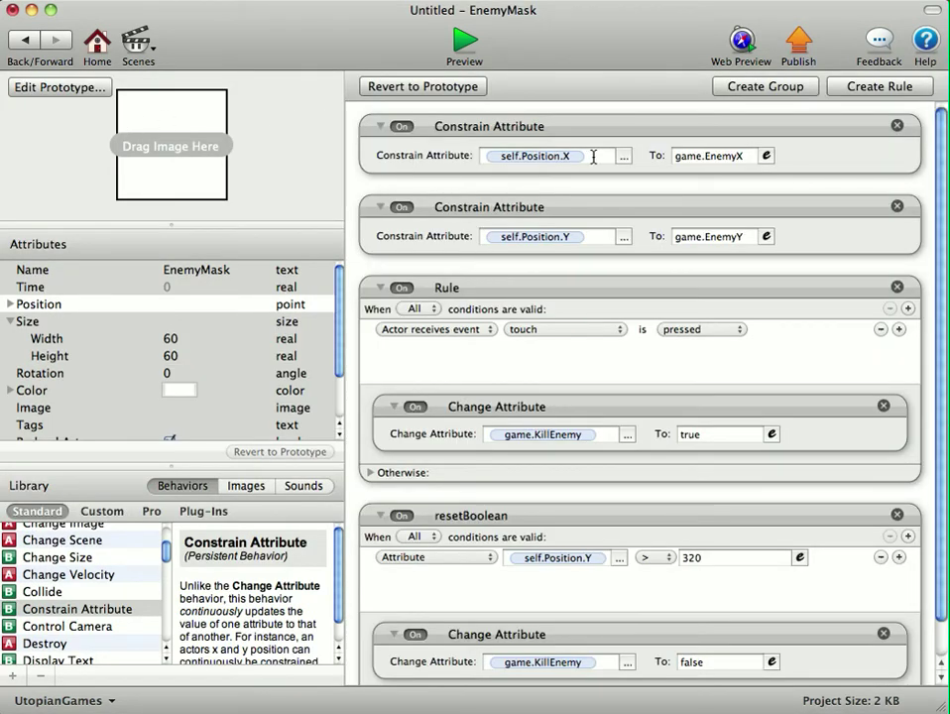
{"action": "left_click", "coordinate": [769, 157]}
{"action": "left_click", "coordinate": [684, 181]}
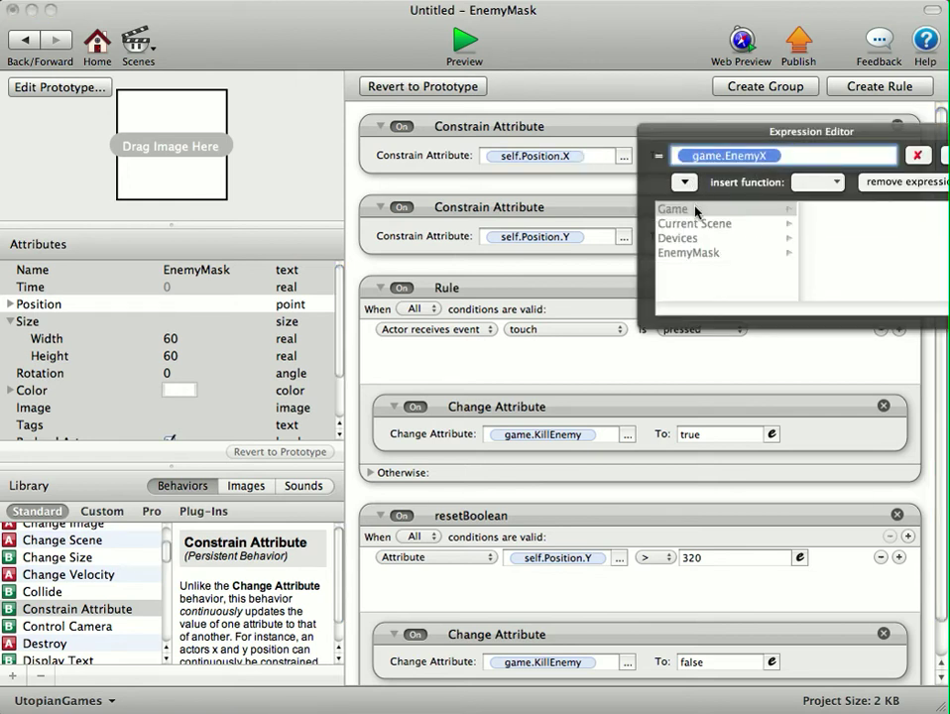
{"action": "mouse_move", "coordinate": [731, 227]}
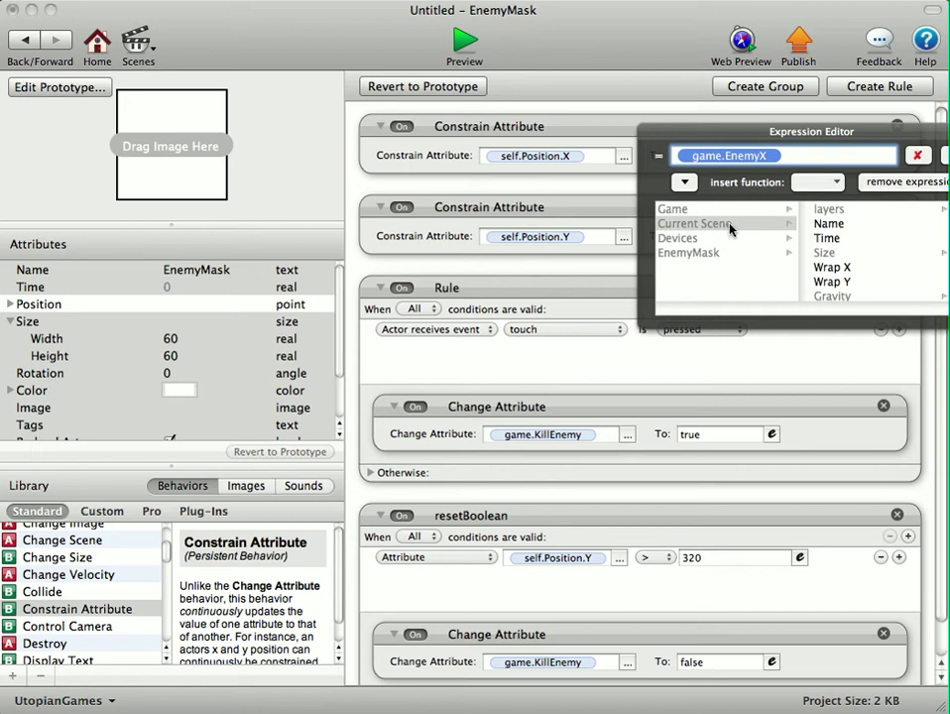
{"action": "left_click", "coordinate": [831, 209]}
{"action": "left_click", "coordinate": [838, 210]}
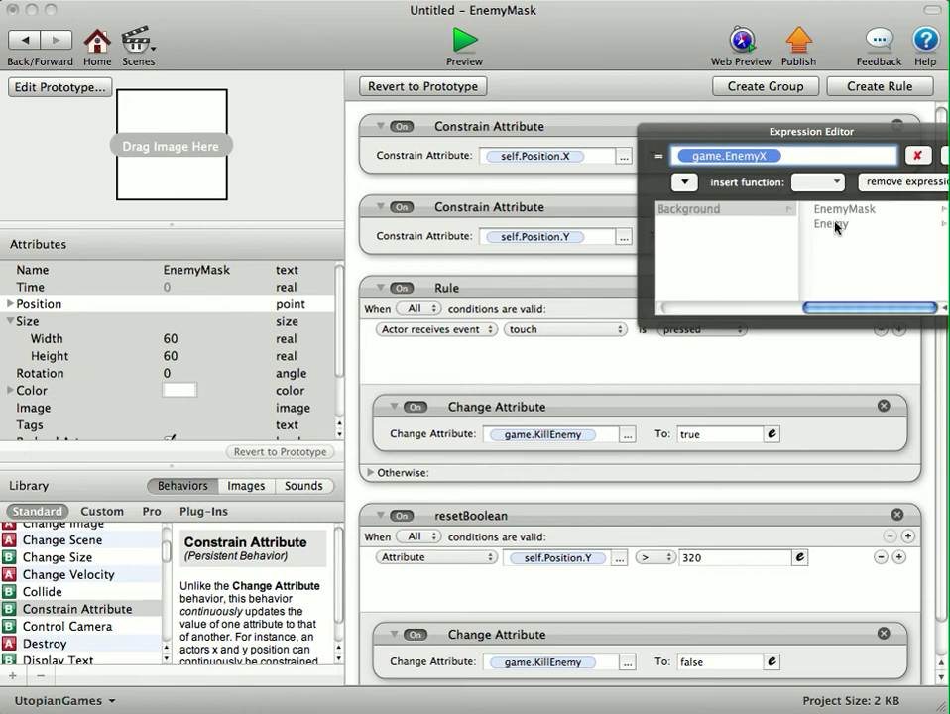
{"action": "left_click", "coordinate": [836, 225]}
{"action": "left_click", "coordinate": [823, 239]}
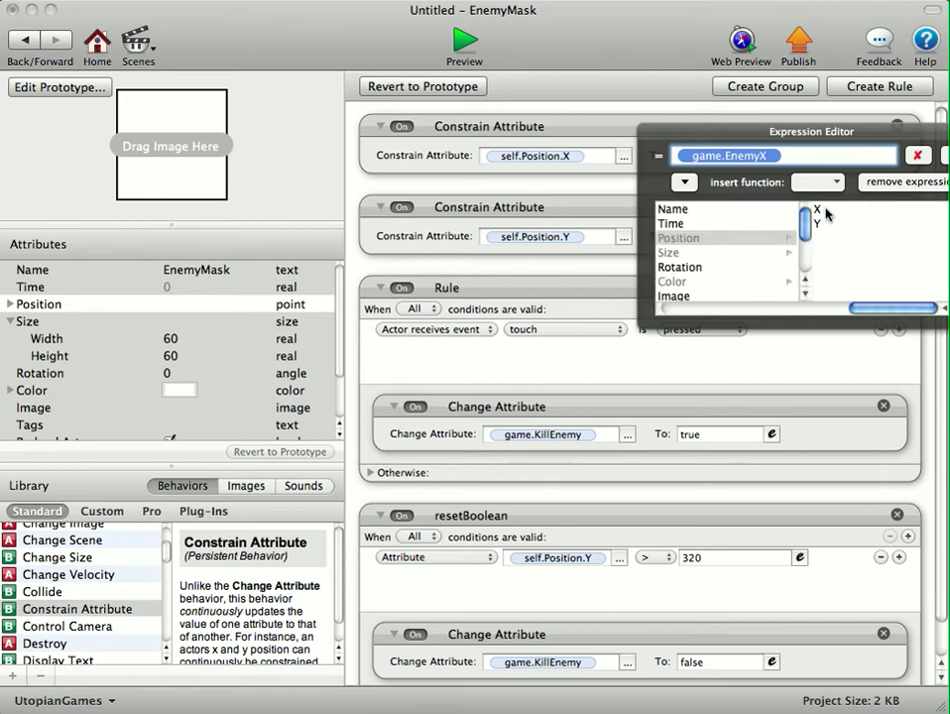
{"action": "left_click", "coordinate": [820, 209]}
{"action": "key", "text": "Return"}
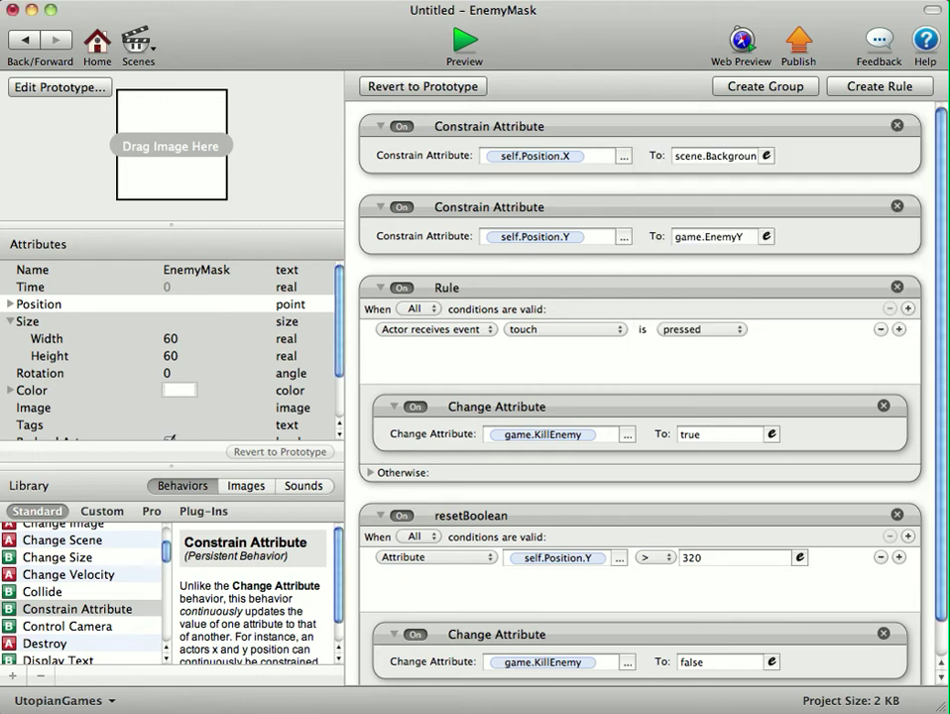
- Constrain the EnemyMask instance's self.Position.Y to scene.Background.Enemy.Position.Y and return to the scene
{"action": "left_click", "coordinate": [766, 237]}
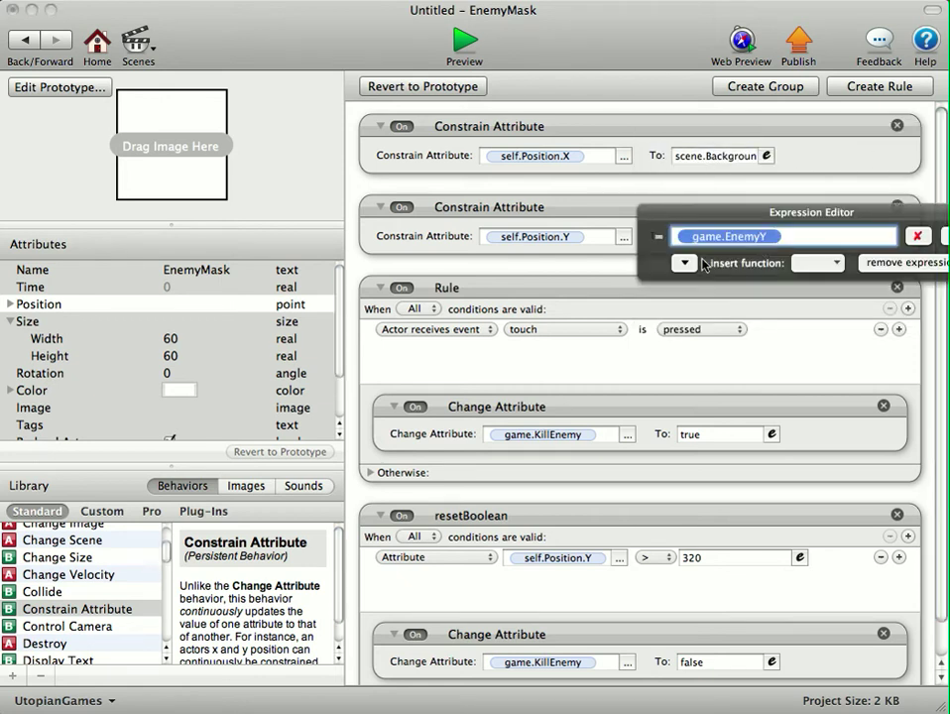
{"action": "left_click", "coordinate": [684, 263]}
{"action": "left_click", "coordinate": [698, 304]}
{"action": "left_click", "coordinate": [821, 290]}
{"action": "left_click", "coordinate": [821, 291]}
{"action": "left_click", "coordinate": [826, 304]}
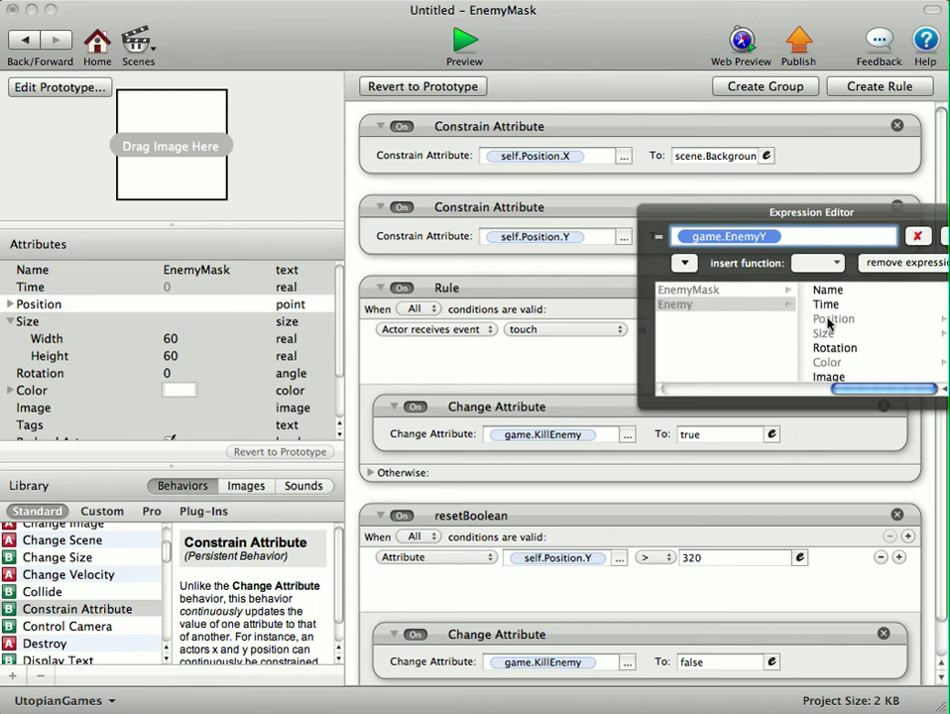
{"action": "left_click", "coordinate": [827, 320]}
{"action": "left_click", "coordinate": [818, 305]}
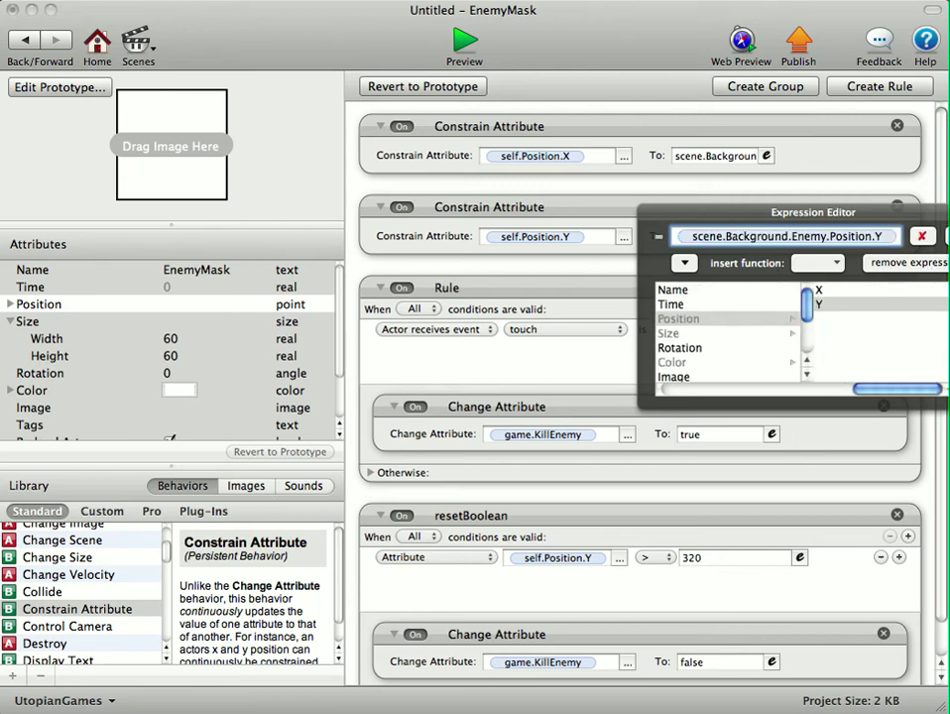
{"action": "left_click", "coordinate": [942, 238]}
{"action": "left_click", "coordinate": [25, 40]}
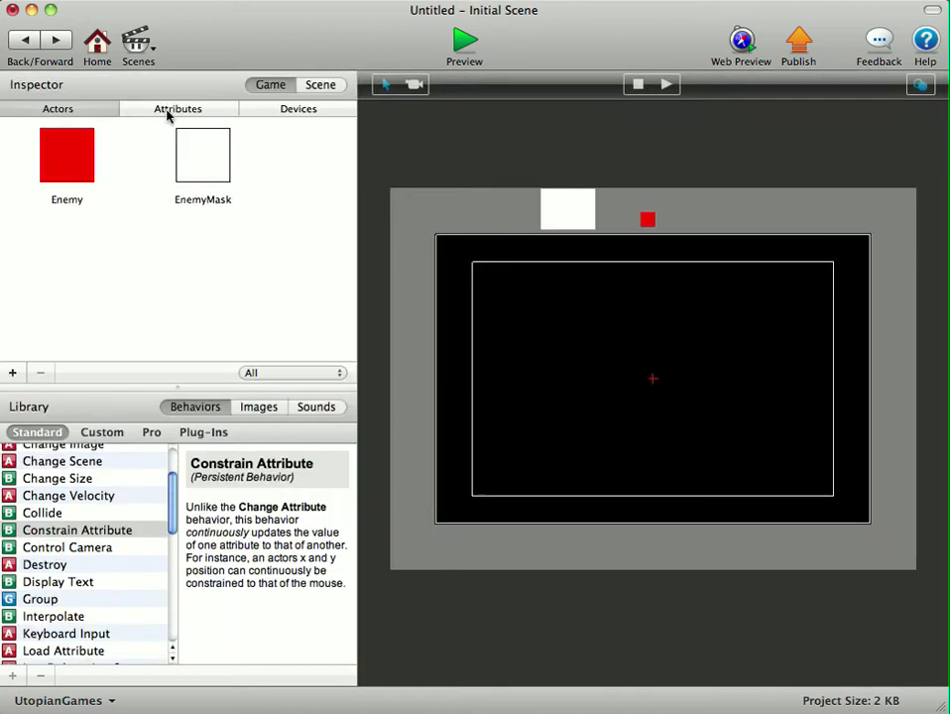
- Remove the EnemyX and EnemyY game attributes, accepting removal even though actors reference them
{"action": "left_click", "coordinate": [171, 109]}
{"action": "left_click", "coordinate": [54, 213]}
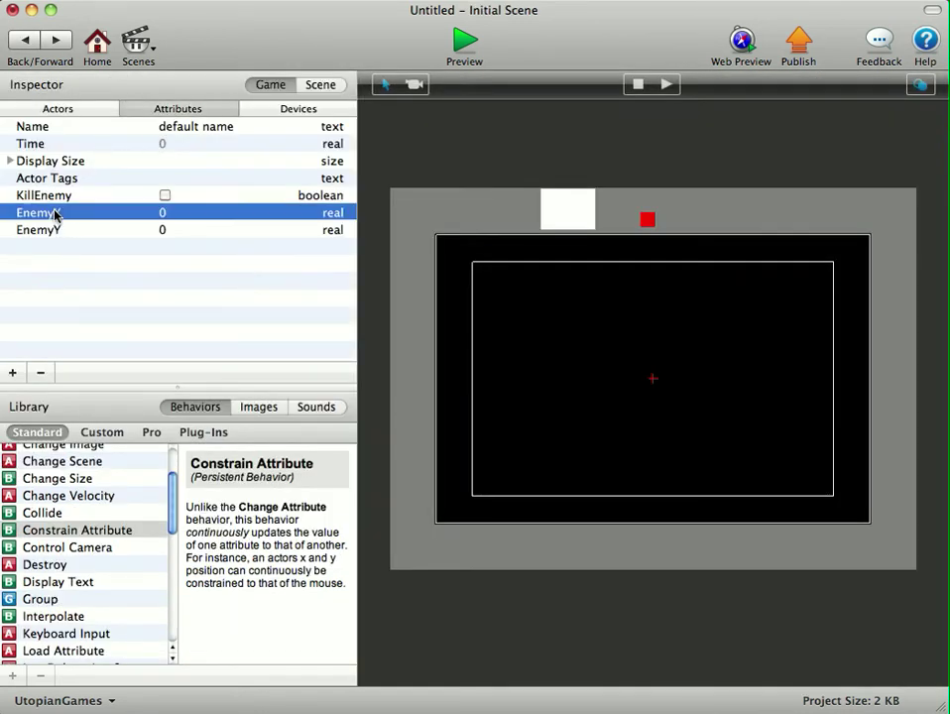
{"action": "left_click", "coordinate": [40, 373]}
{"action": "left_click", "coordinate": [875, 321]}
{"action": "left_click", "coordinate": [42, 216]}
{"action": "left_click", "coordinate": [41, 372]}
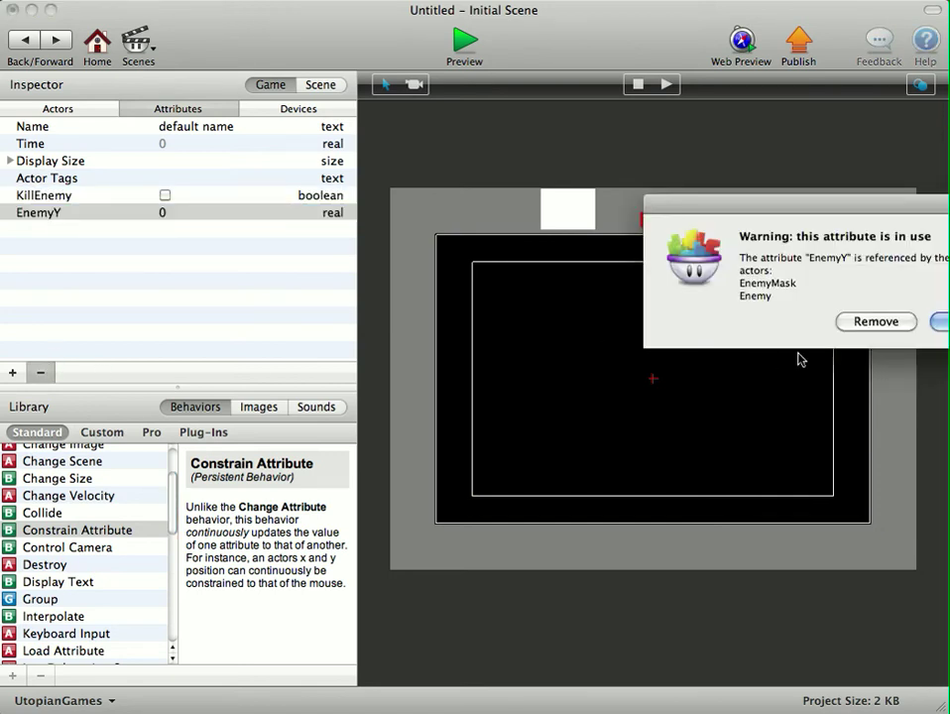
{"action": "left_click", "coordinate": [876, 321]}
- Delete both Constrain Attribute behaviors from the Enemy prototype and return to the scene
{"action": "left_click", "coordinate": [99, 105]}
{"action": "double_click", "coordinate": [67, 160]}
{"action": "left_click", "coordinate": [603, 180]}
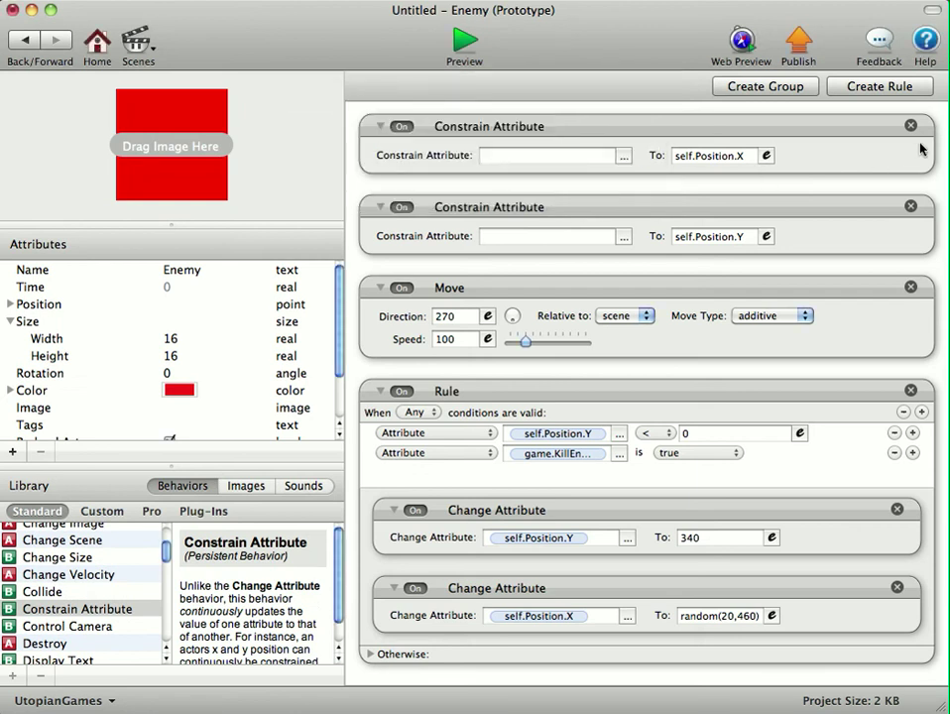
{"action": "left_click", "coordinate": [910, 125]}
{"action": "left_click", "coordinate": [910, 126]}
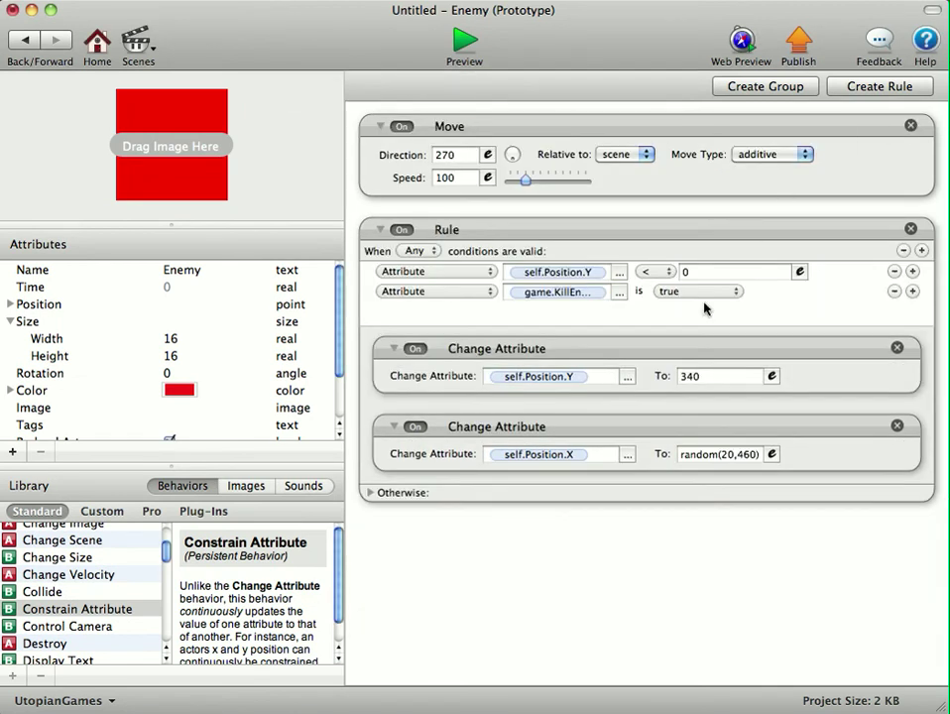
{"action": "left_click", "coordinate": [22, 38]}
- Compare the Constrain Attribute behaviors in the EnemyMask prototype with those in its unlocked scene instance
{"action": "double_click", "coordinate": [189, 137]}
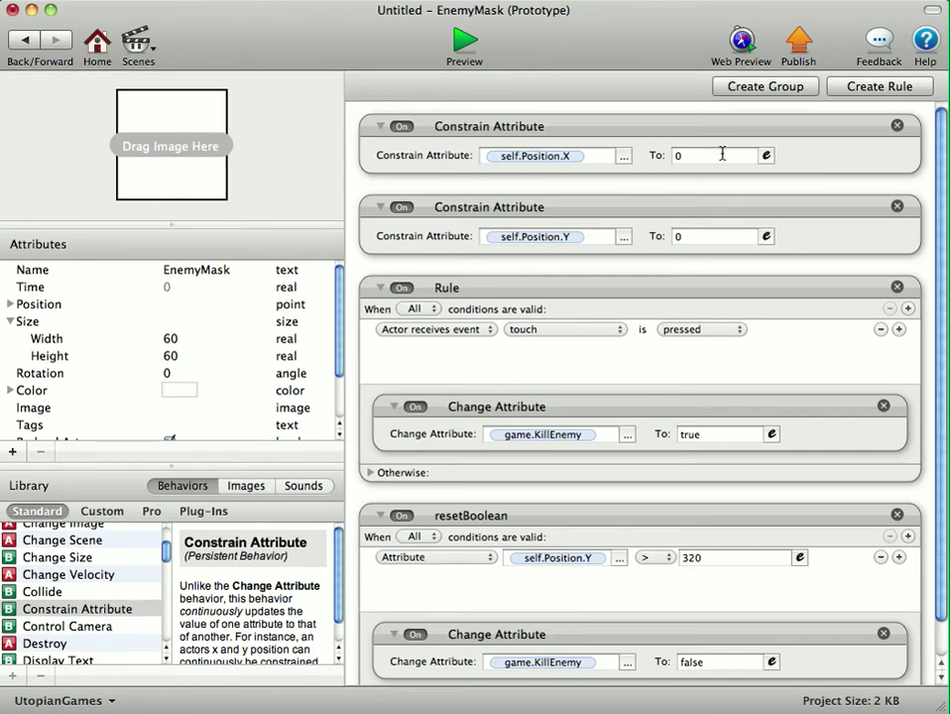
{"action": "left_click", "coordinate": [24, 40]}
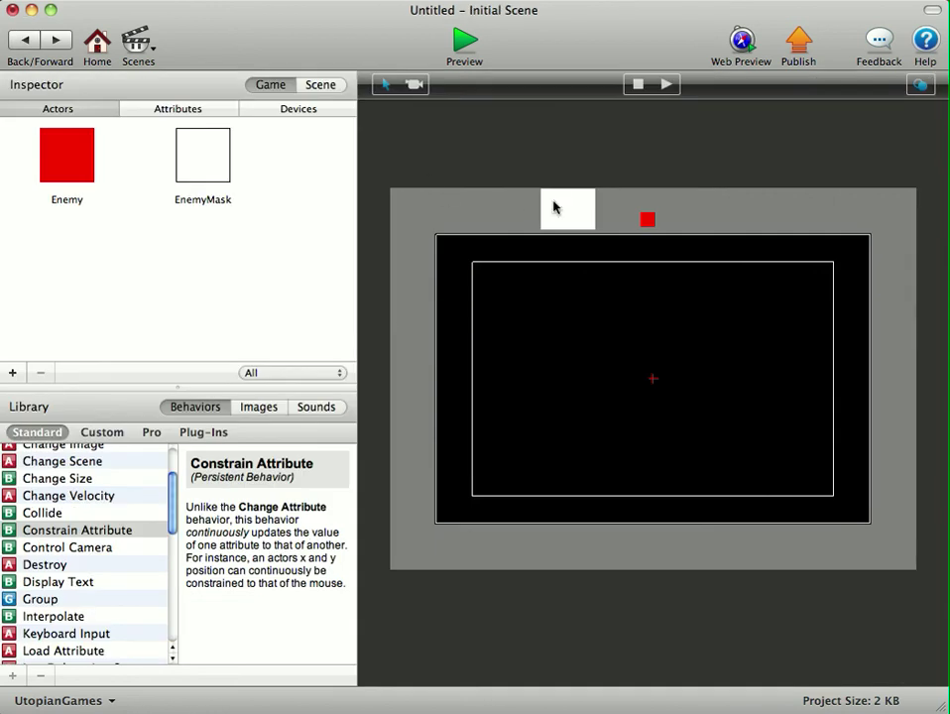
{"action": "double_click", "coordinate": [553, 206]}
{"action": "left_click", "coordinate": [25, 40]}
- Clear the behaviors from the EnemyMask prototype, including its Position.X and Position.Y constraints, and return to the scene
{"action": "left_click", "coordinate": [199, 167]}
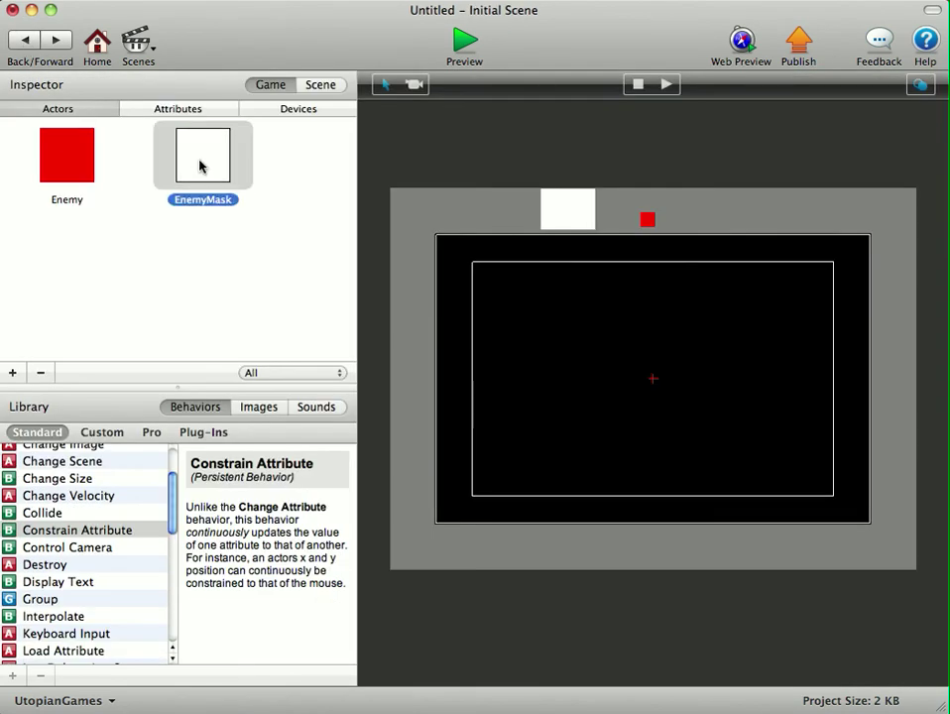
{"action": "double_click", "coordinate": [199, 166]}
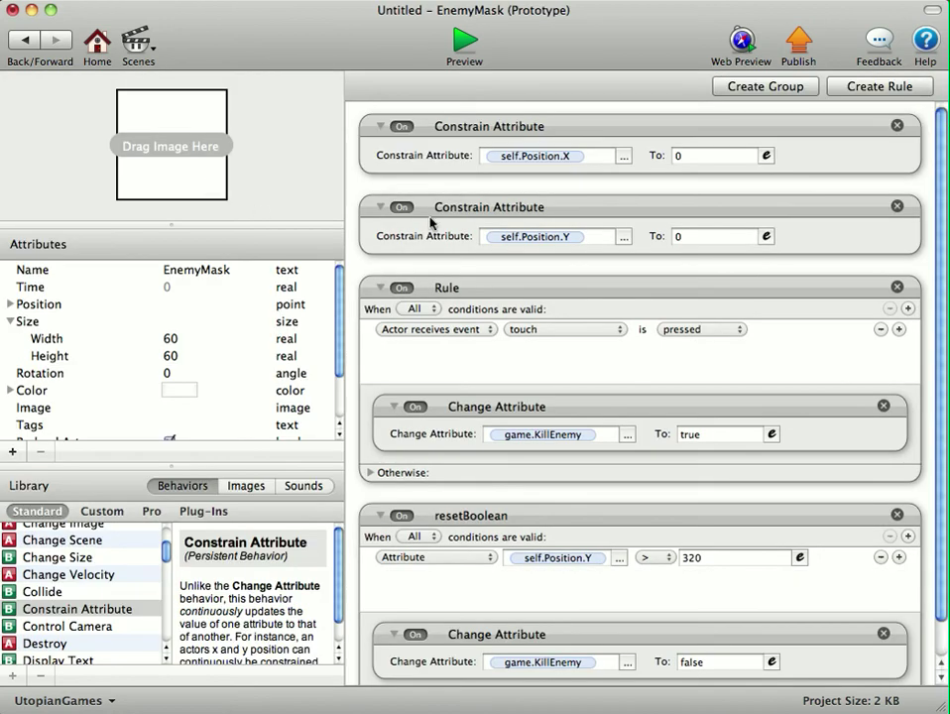
{"action": "left_click", "coordinate": [895, 126]}
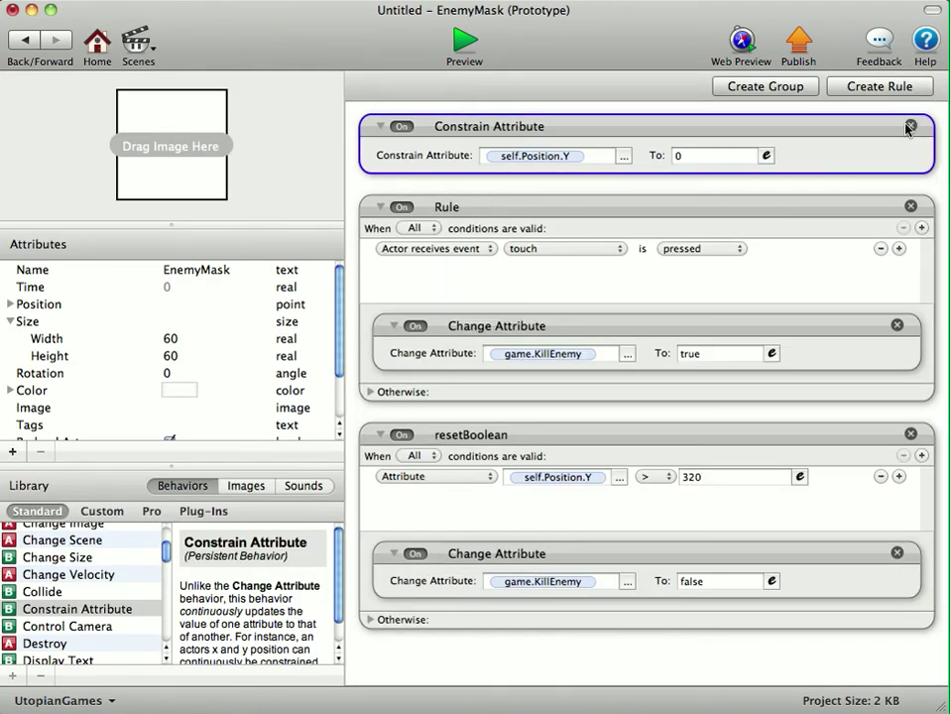
{"action": "left_click", "coordinate": [911, 125]}
{"action": "left_click", "coordinate": [911, 126]}
{"action": "left_click", "coordinate": [910, 125]}
{"action": "left_click", "coordinate": [41, 38]}
- Review the unlocked EnemyMask instance's constraints and rules, and check the remaining game attributes
{"action": "double_click", "coordinate": [585, 210]}
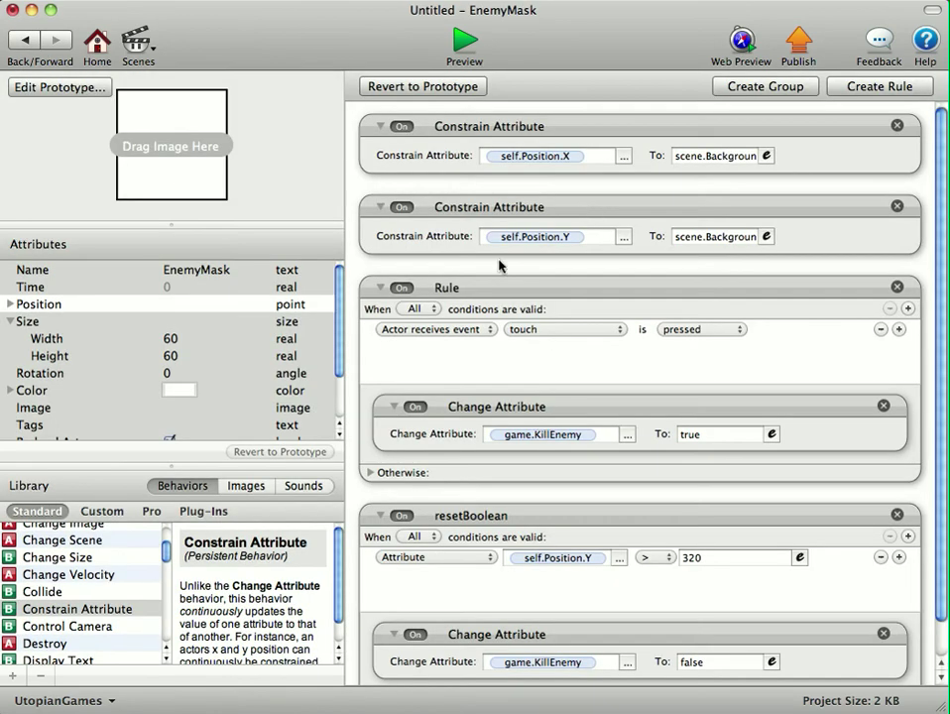
{"action": "left_click", "coordinate": [483, 63]}
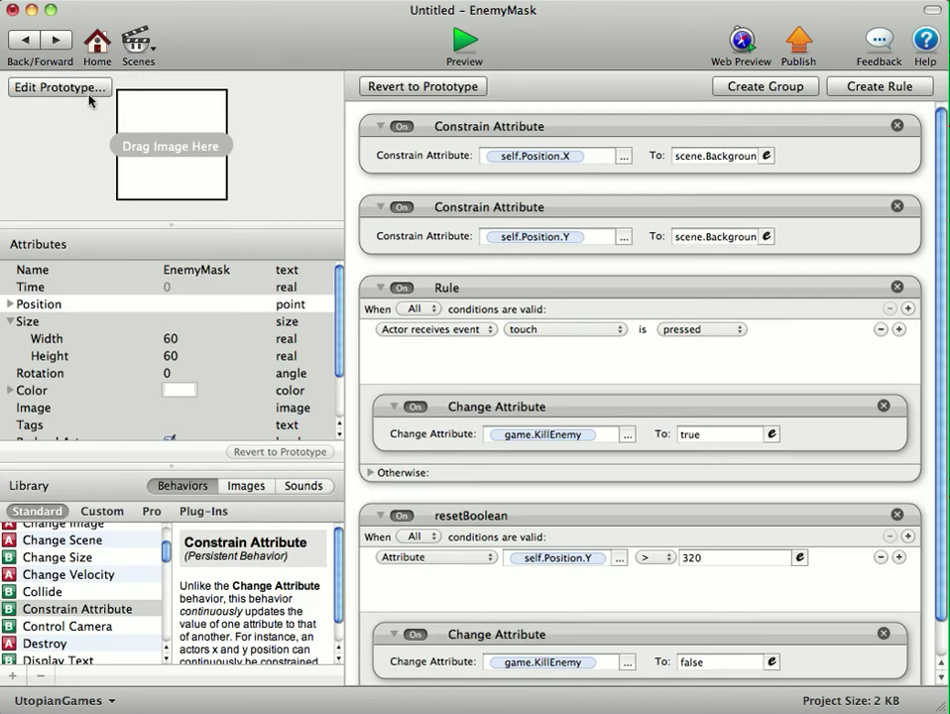
{"action": "left_click", "coordinate": [27, 40]}
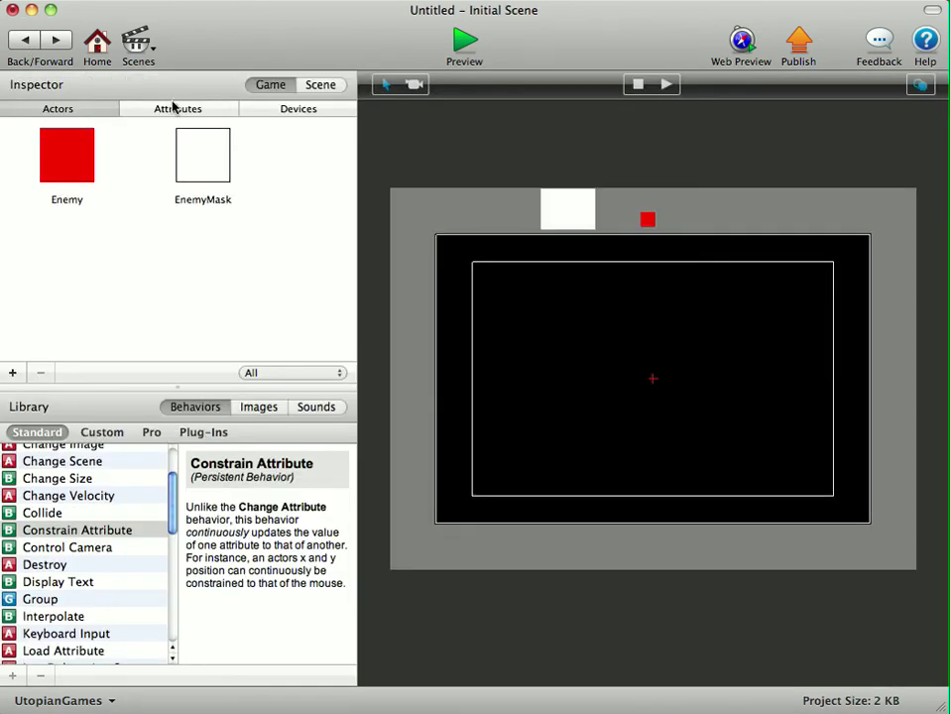
{"action": "left_click", "coordinate": [176, 107]}
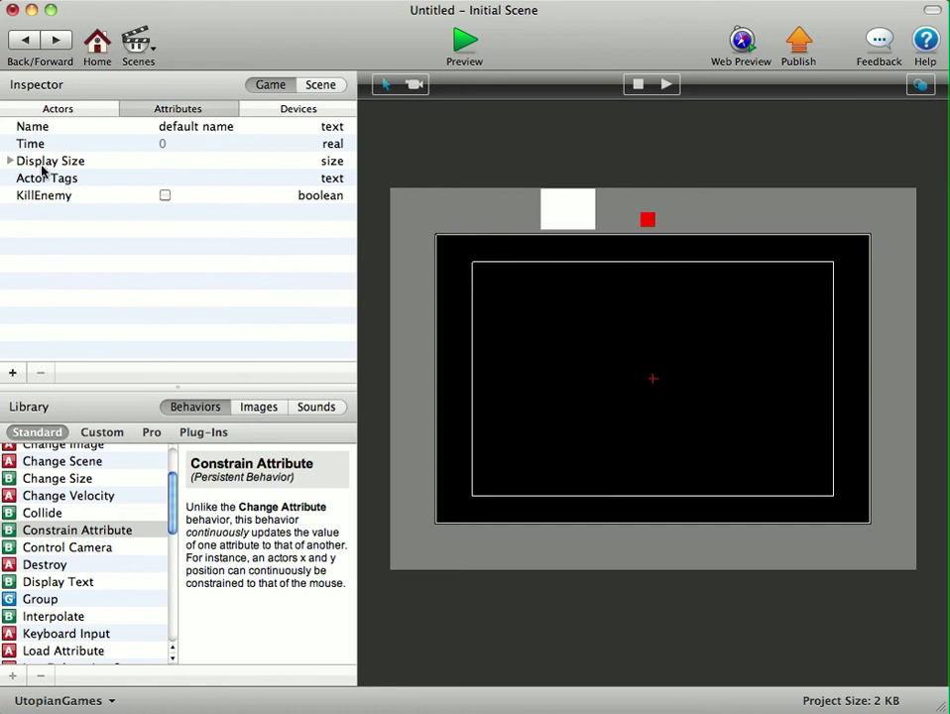